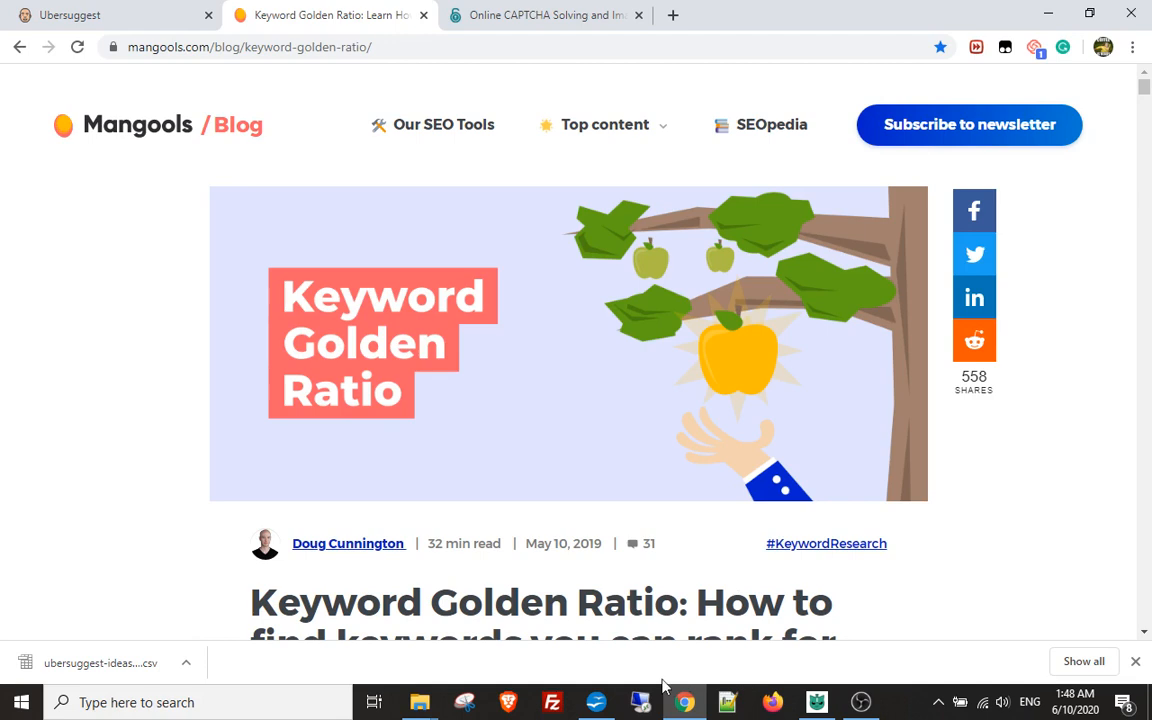
Locate the kgrbot application in the kgrbot folder, and bring up its main settings window
{"action": "mouse_move", "coordinate": [426, 708]}
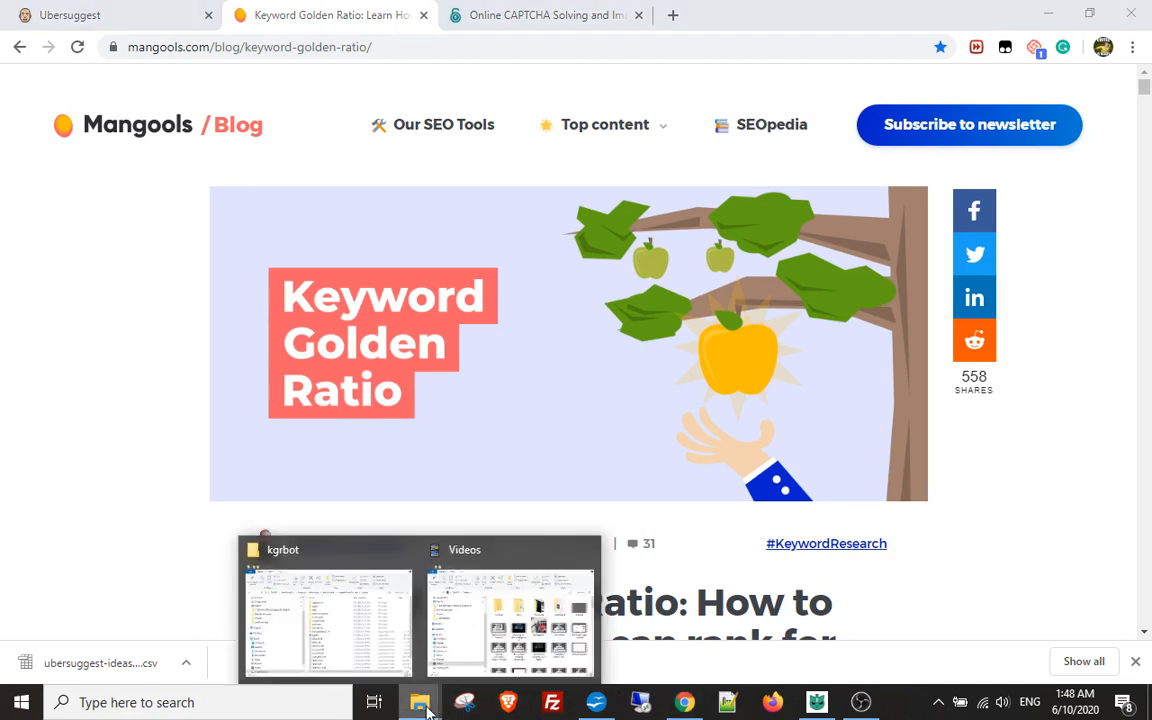
{"action": "left_click", "coordinate": [376, 660]}
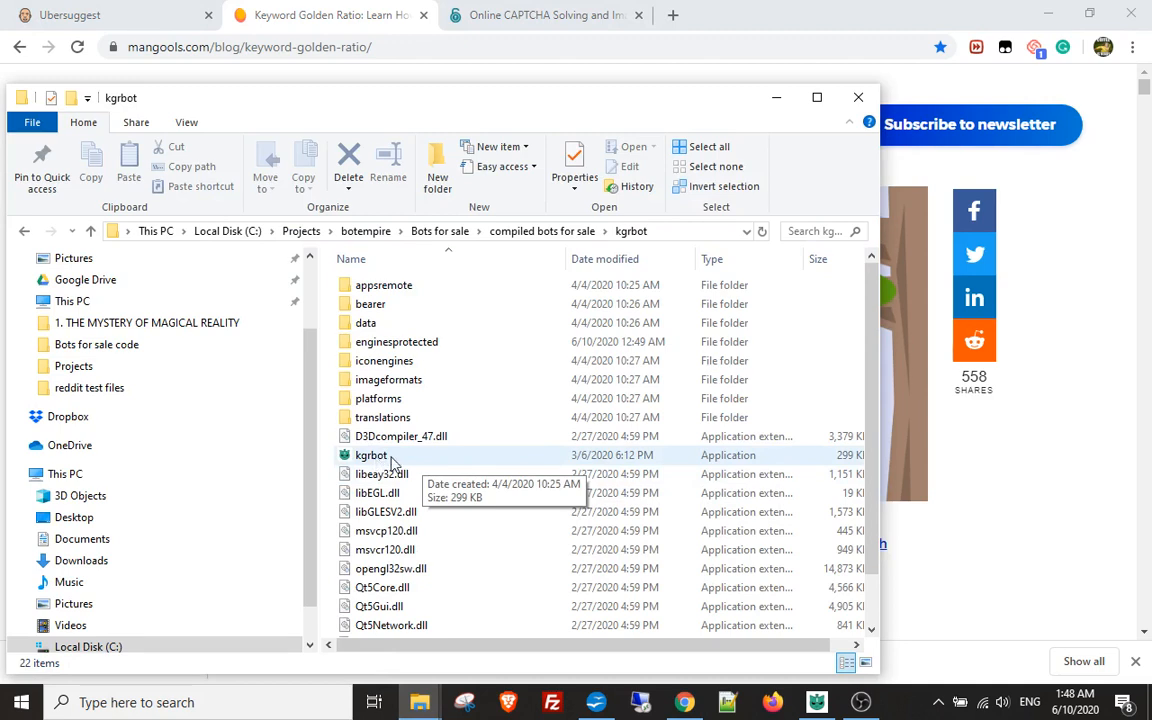
{"action": "left_click", "coordinate": [695, 706]}
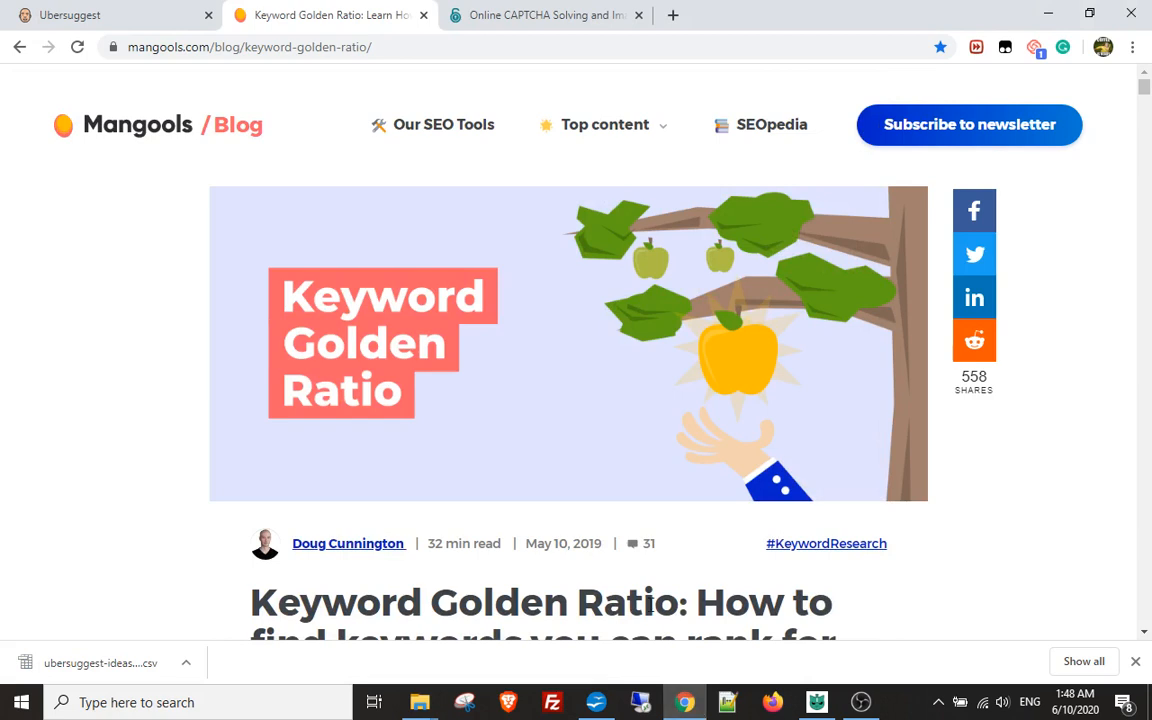
{"action": "left_click", "coordinate": [817, 702]}
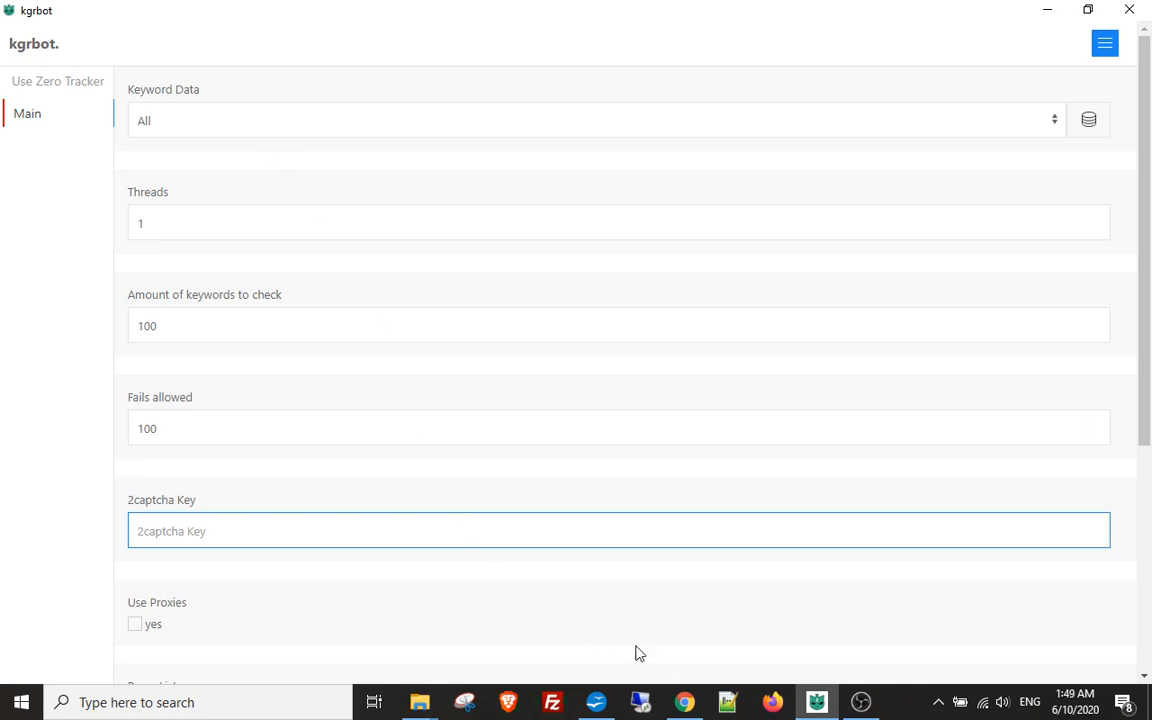
Switch to Ubersuggest in Chrome and apply the 50 to 250 search volume filter to the related mens shaving keywords
{"action": "left_click", "coordinate": [684, 702]}
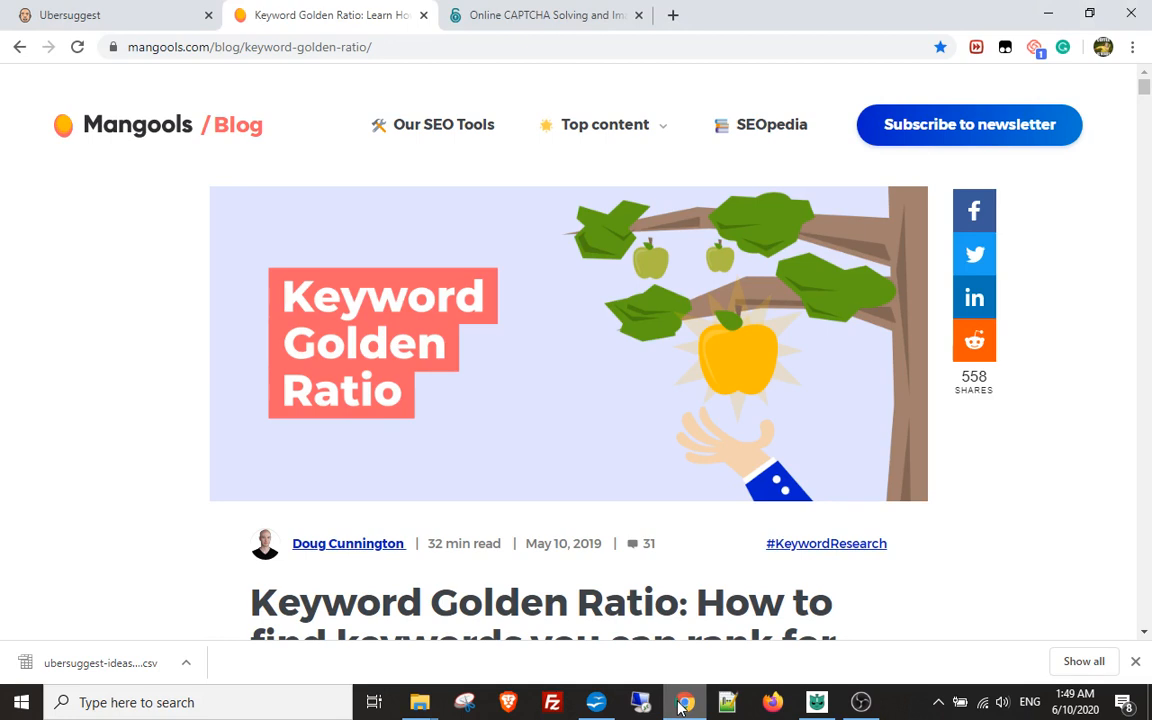
{"action": "left_click", "coordinate": [24, 10]}
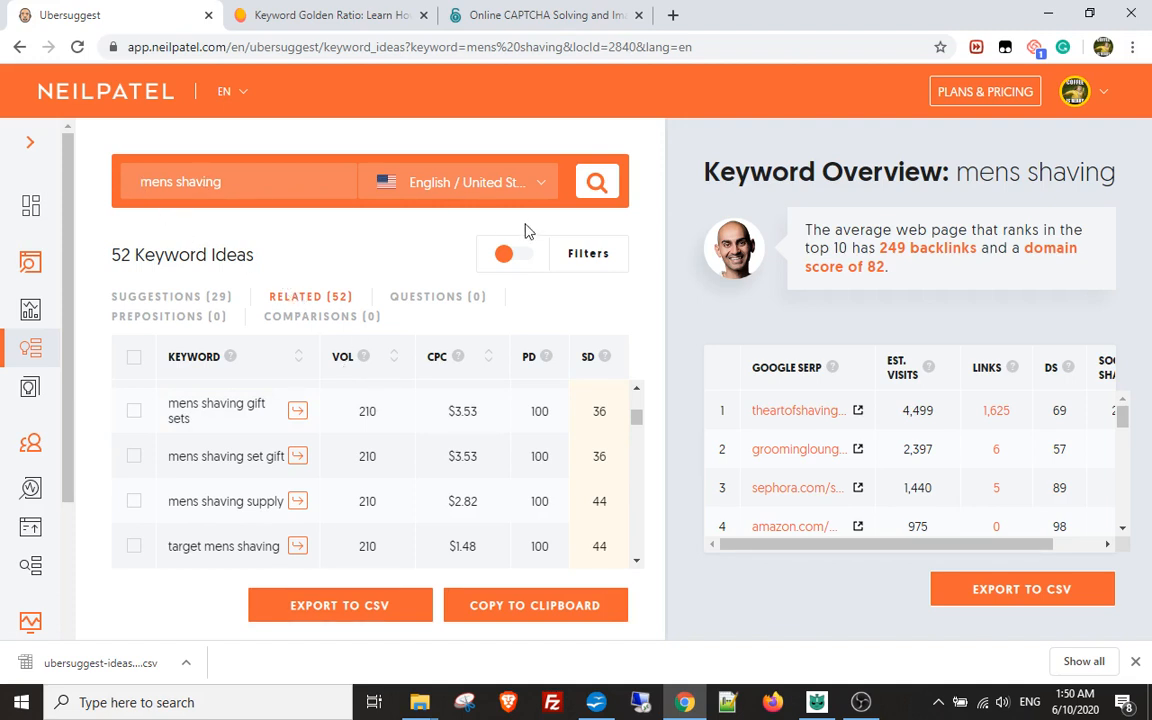
{"action": "left_click", "coordinate": [504, 257]}
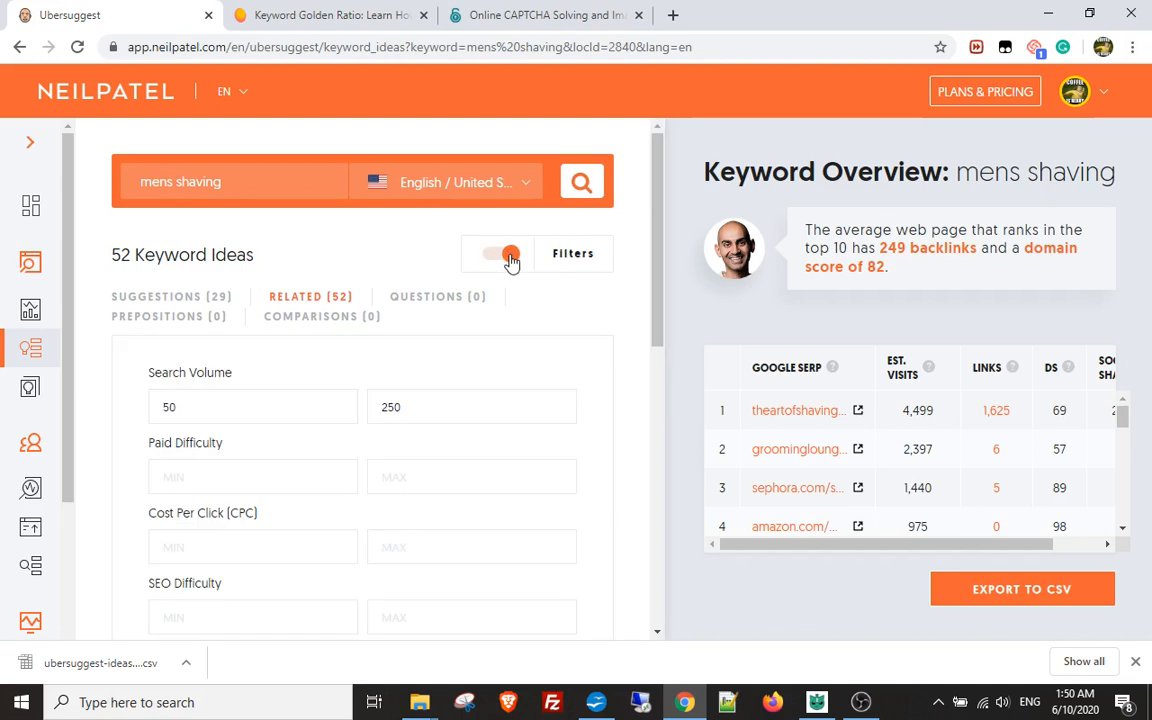
{"action": "scroll", "coordinate": [311, 327], "scroll_direction": "down", "scroll_amount": 1}
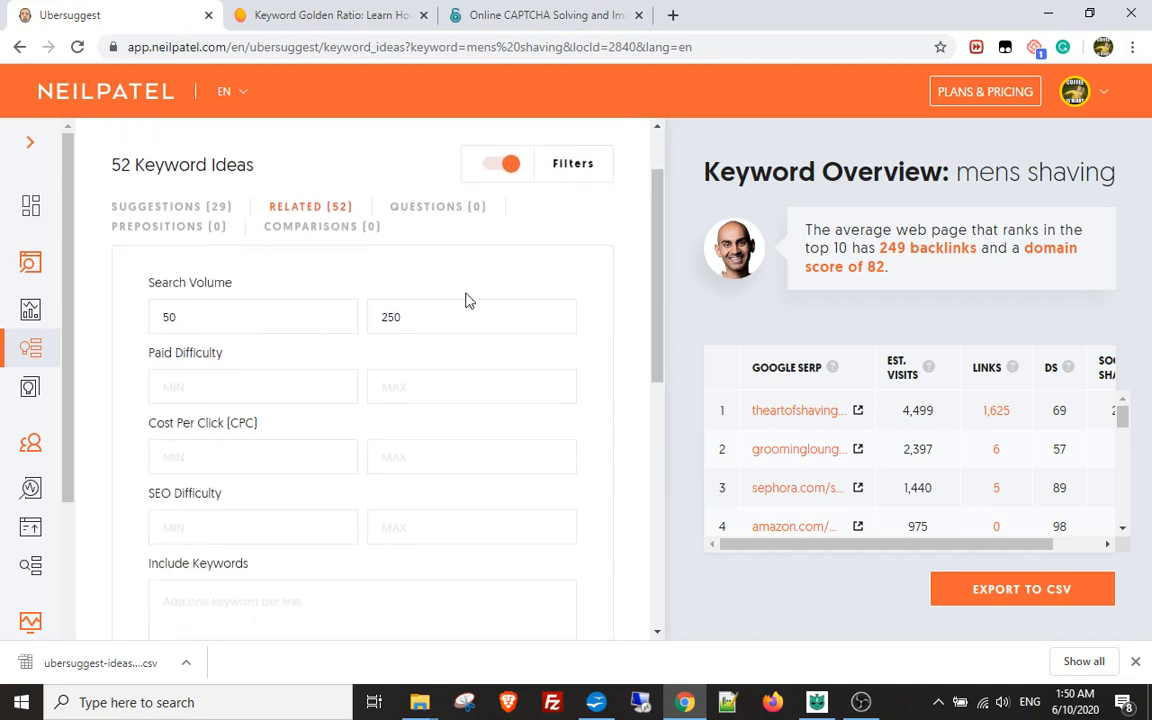
{"action": "scroll", "coordinate": [465, 298], "scroll_direction": "down", "scroll_amount": 3}
{"action": "left_click", "coordinate": [424, 607]}
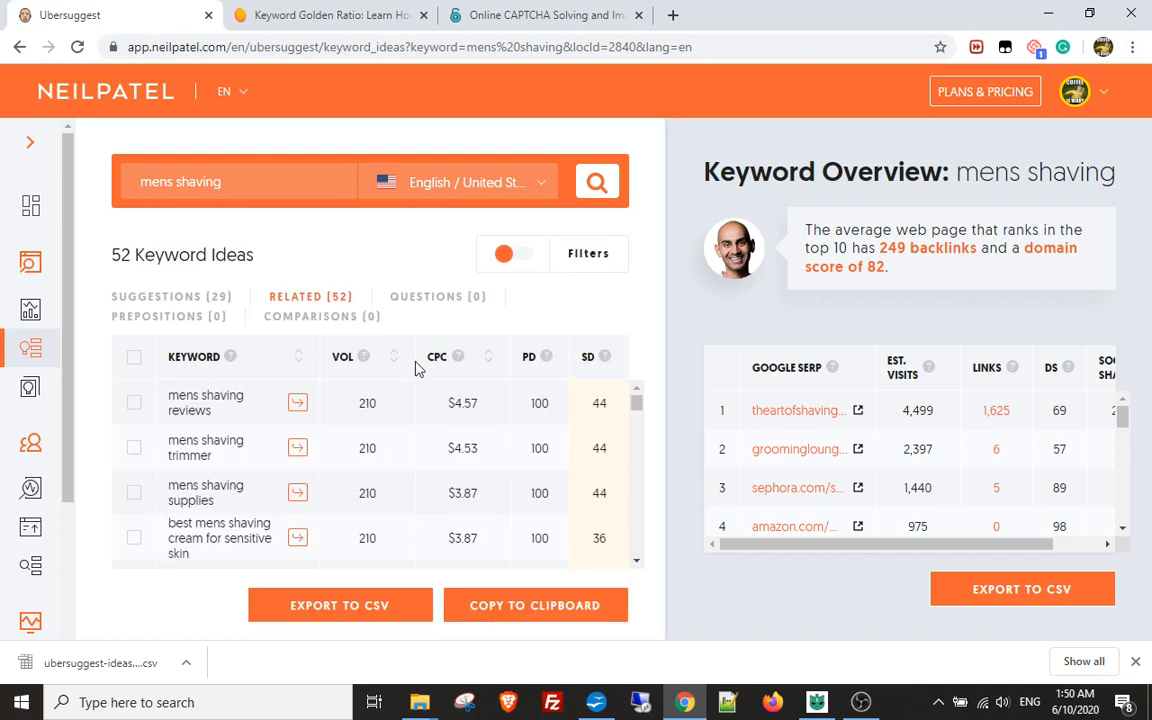
Review the filtered related keyword ideas and the exported mens shaving CSV file in OpenOffice Calc
{"action": "scroll", "coordinate": [255, 414], "scroll_direction": "down", "scroll_amount": 3}
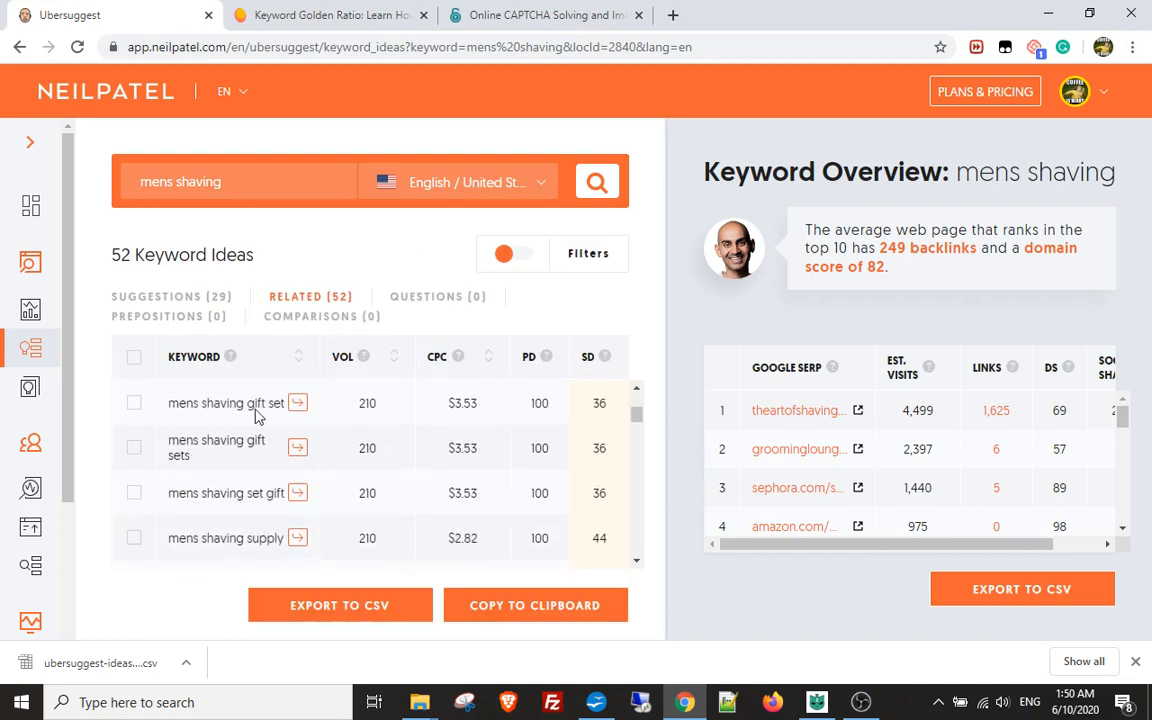
{"action": "scroll", "coordinate": [377, 441], "scroll_direction": "down", "scroll_amount": 3}
{"action": "scroll", "coordinate": [377, 441], "scroll_direction": "up", "scroll_amount": 5}
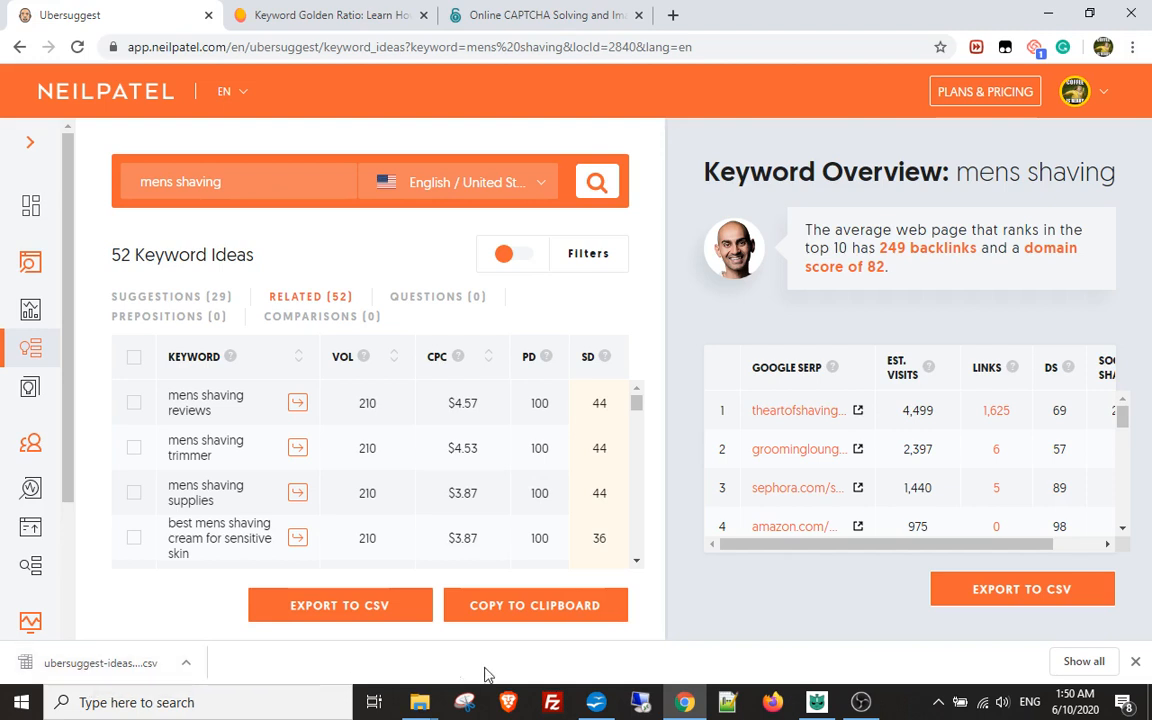
{"action": "left_click", "coordinate": [600, 704]}
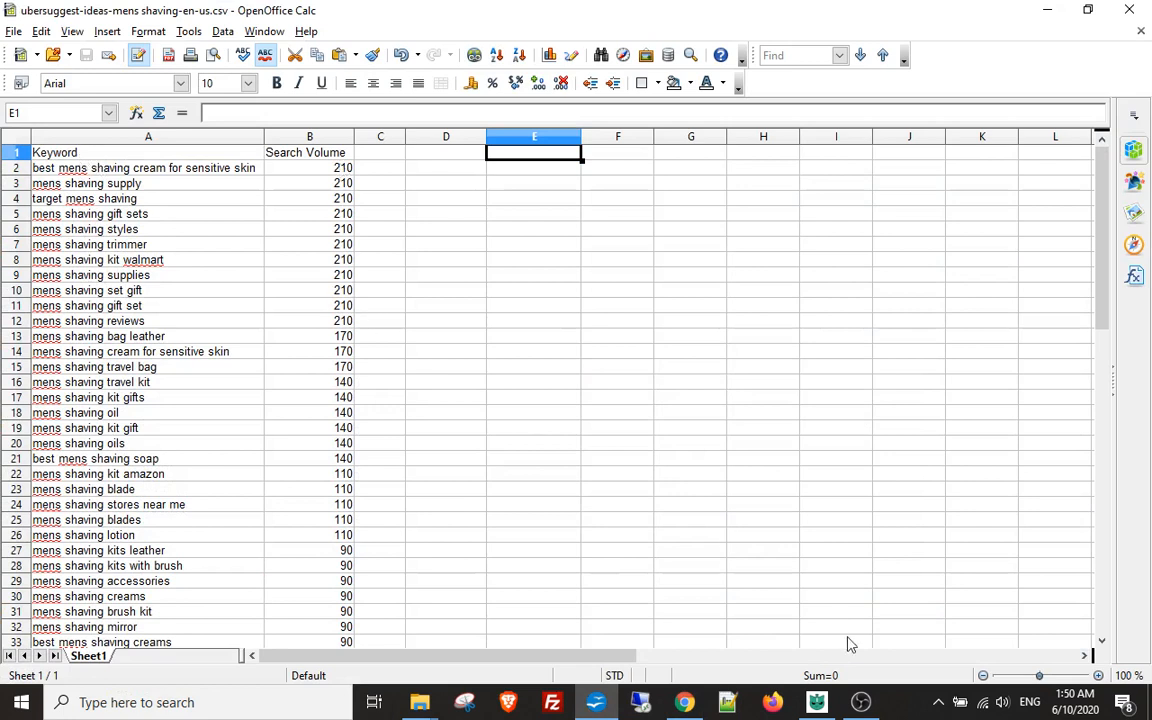
Switch to kgrbot and show its keyword database
{"action": "left_click", "coordinate": [817, 702]}
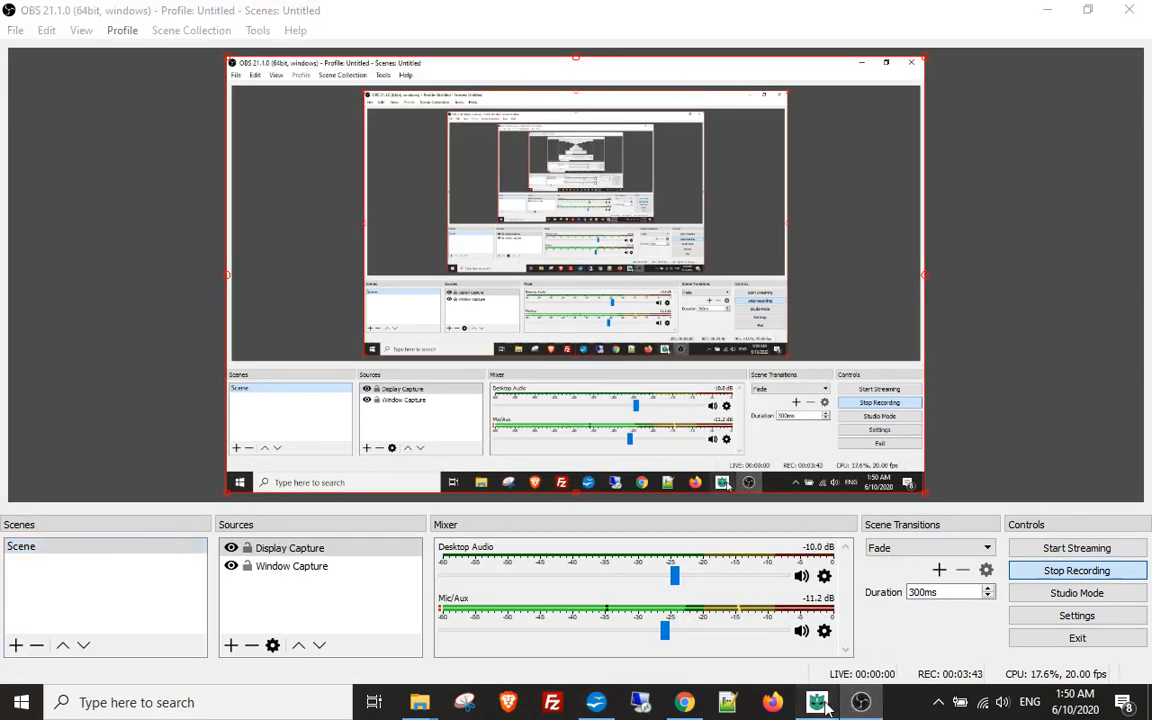
{"action": "left_click", "coordinate": [818, 702]}
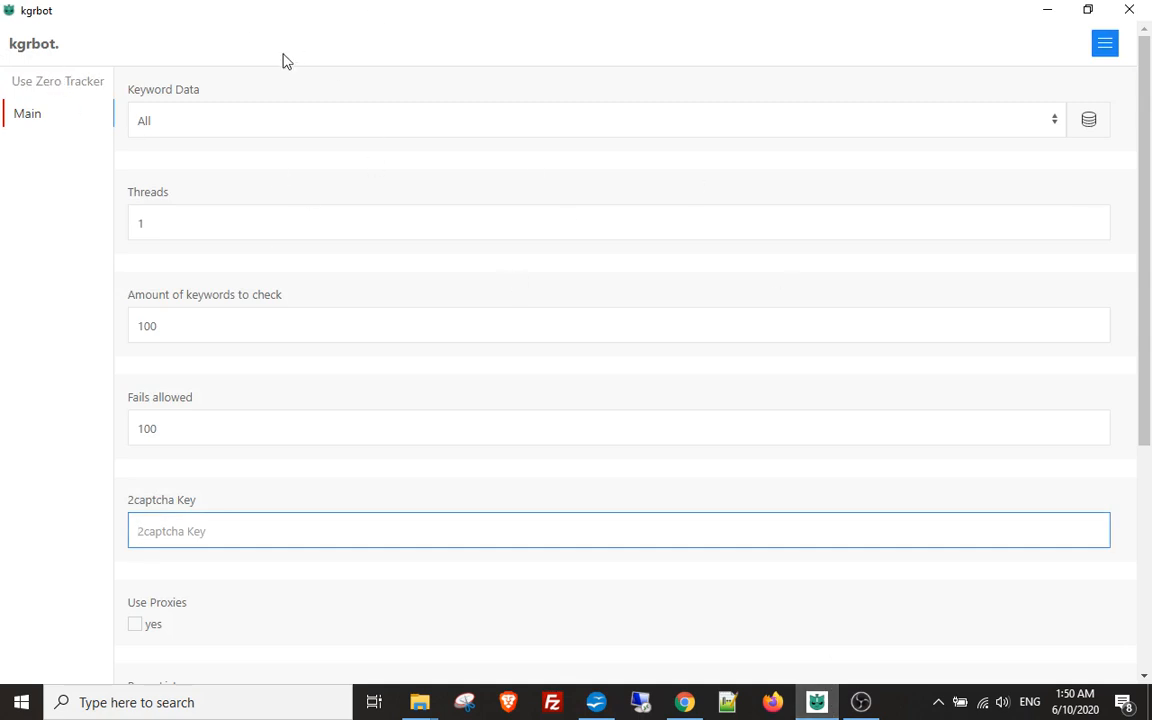
{"action": "left_click", "coordinate": [1104, 46]}
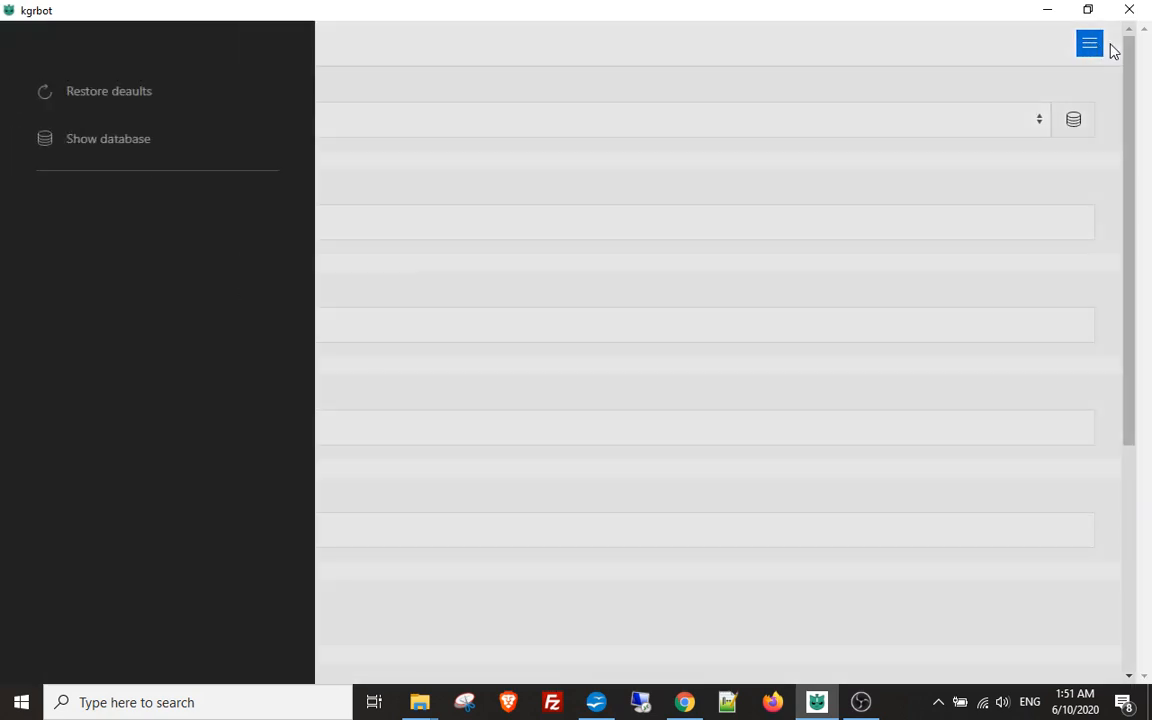
{"action": "left_click", "coordinate": [150, 141]}
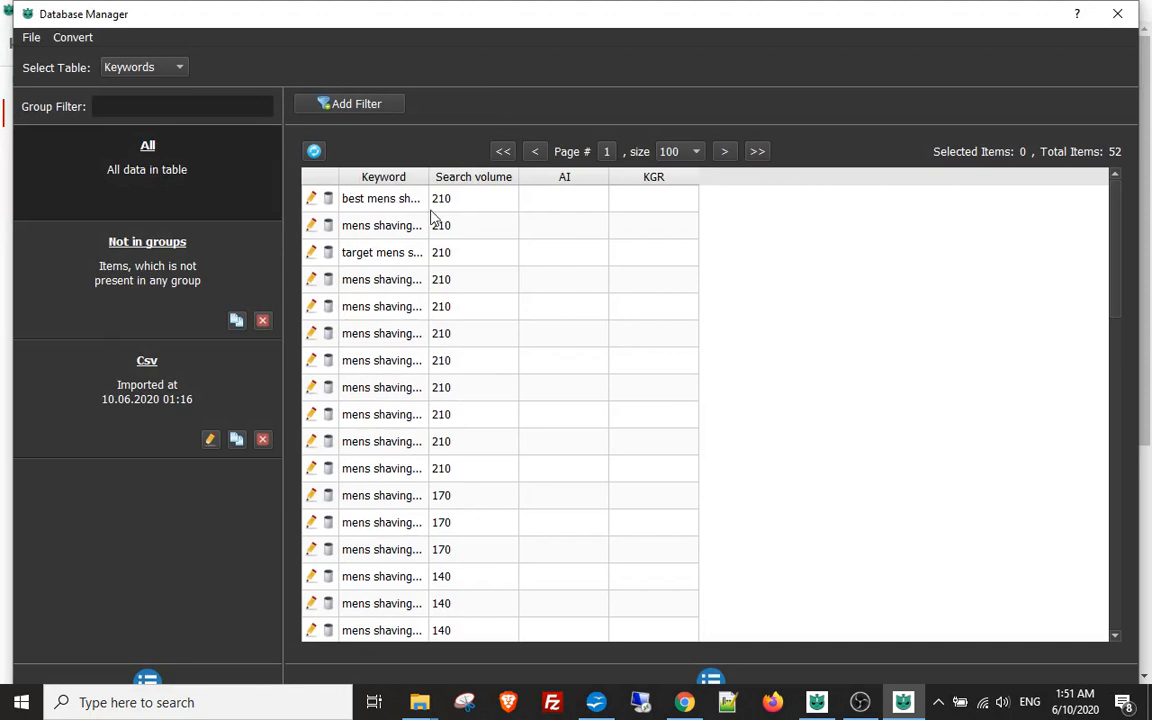
{"action": "left_click", "coordinate": [80, 41]}
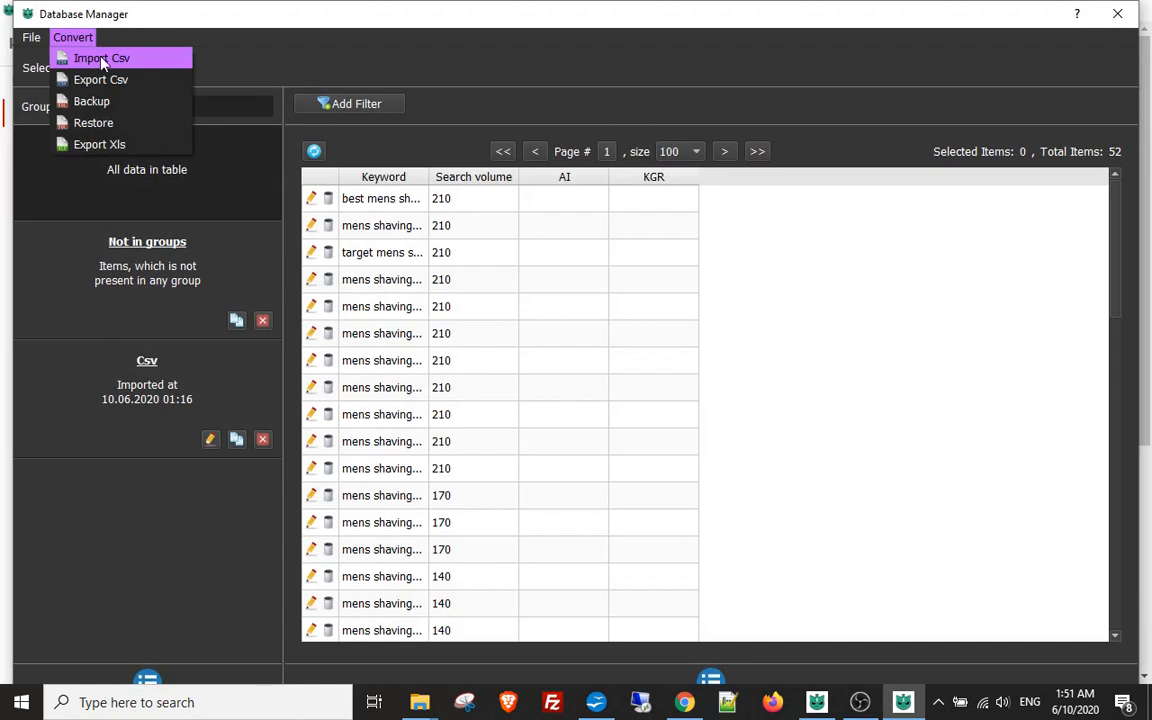
{"action": "left_click", "coordinate": [103, 60]}
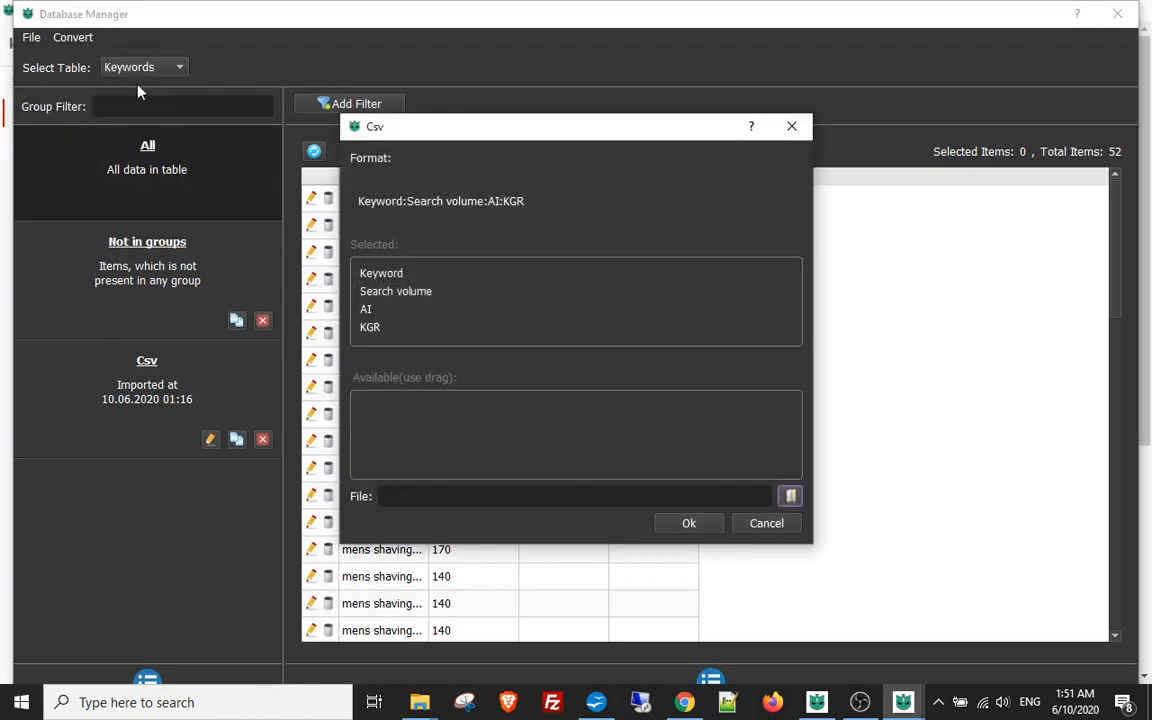
{"action": "left_click", "coordinate": [791, 497]}
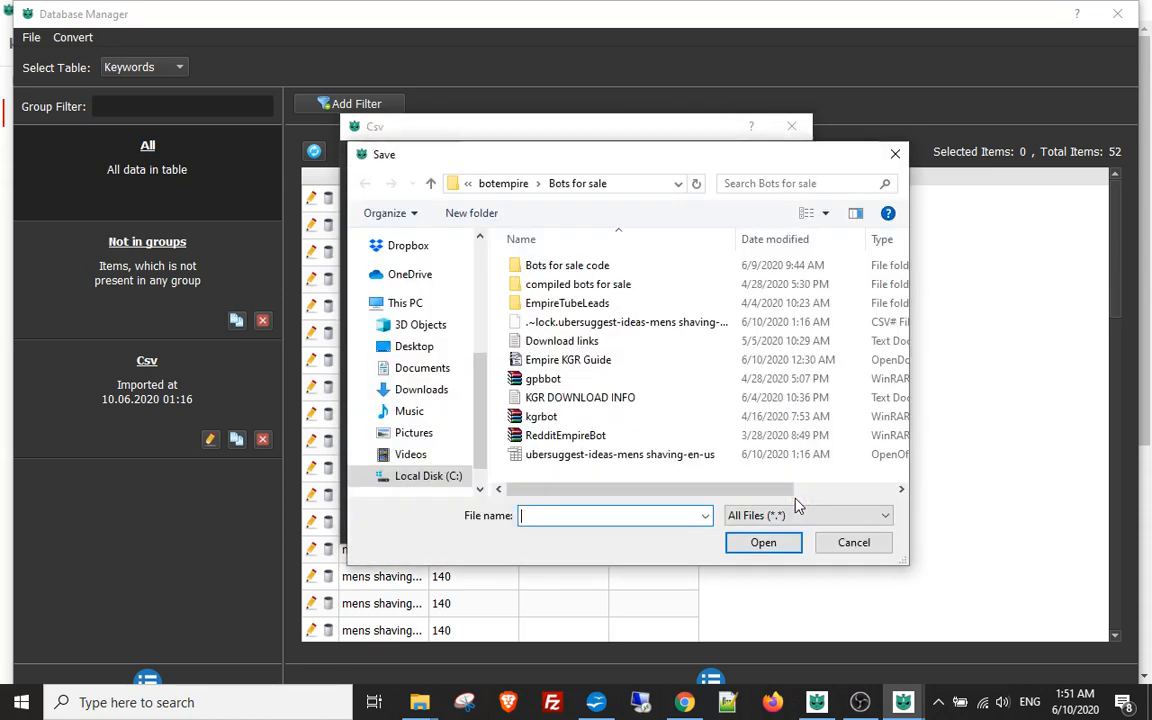
{"action": "left_click", "coordinate": [824, 540]}
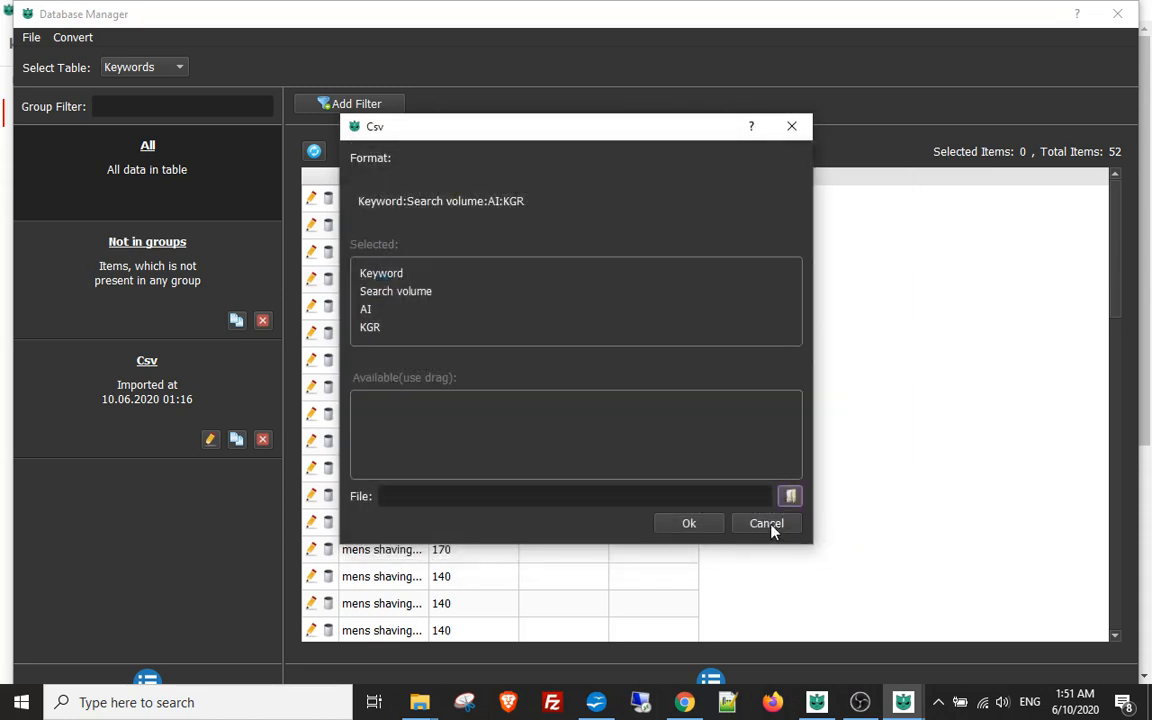
{"action": "left_click", "coordinate": [771, 527]}
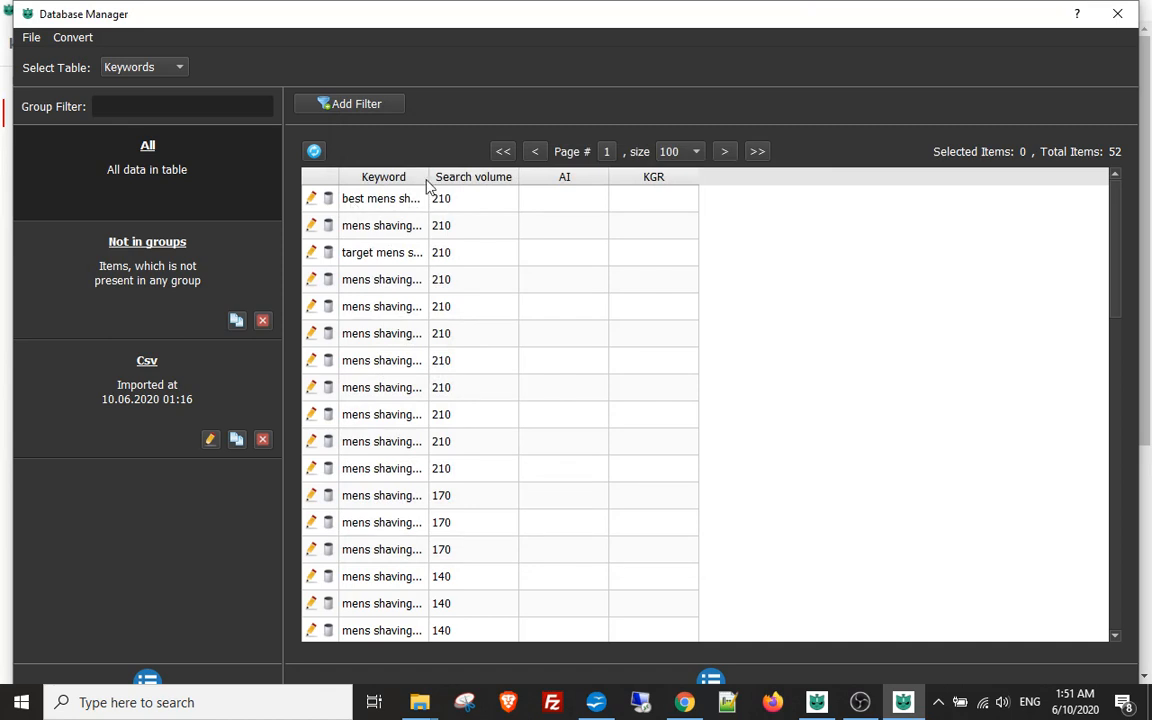
Widen the Keyword column to make the keywords readable, and close the Database Manager
{"action": "left_click_drag", "start_coordinate": [428, 180], "coordinate": [547, 182]}
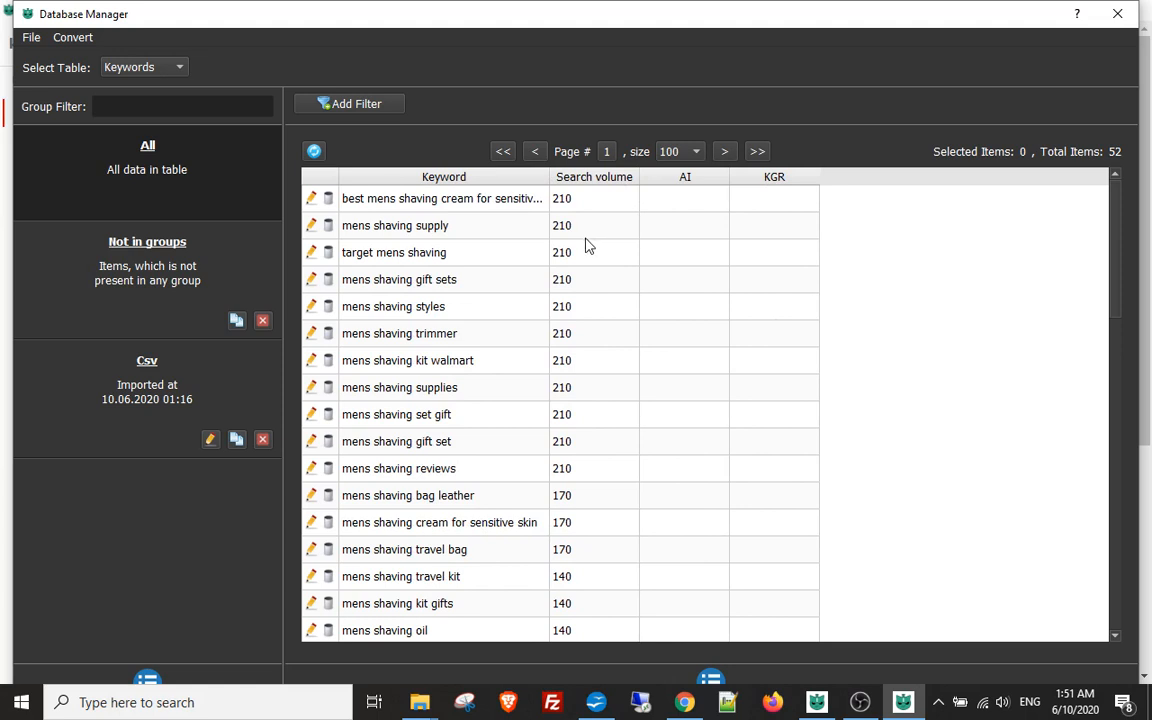
{"action": "left_click", "coordinate": [1117, 14]}
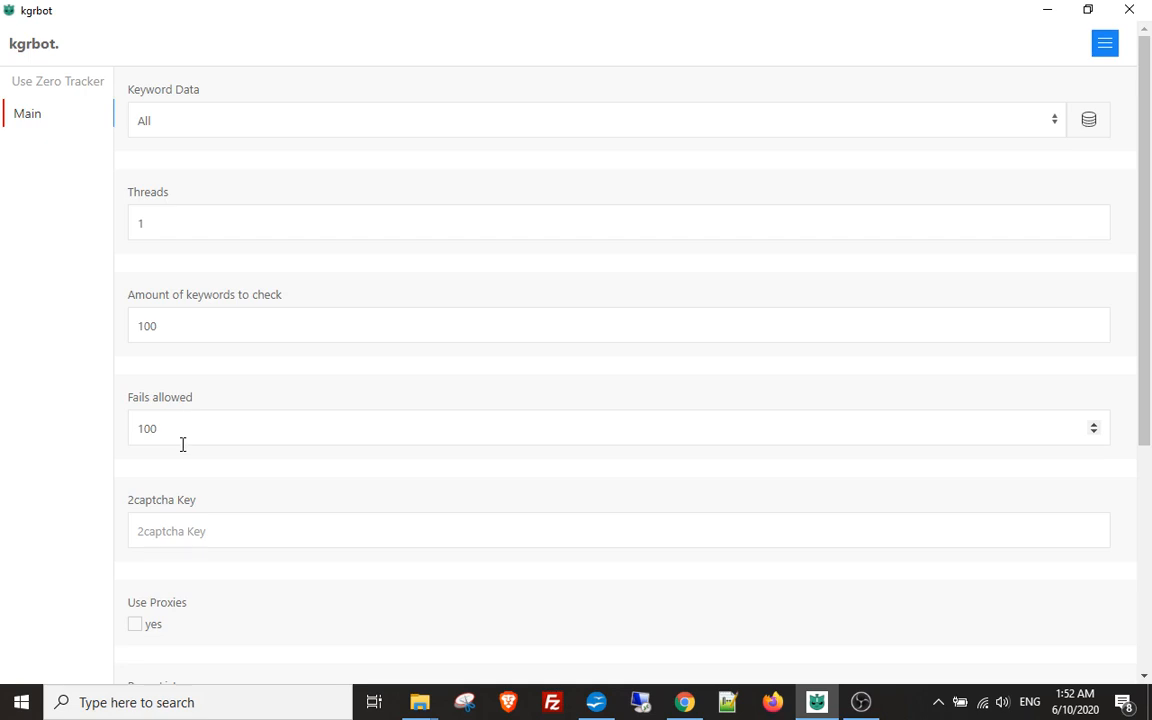
View the 2Captcha homepage in Chrome and return to kgrbot's 2captcha Key field
{"action": "left_click_drag", "start_coordinate": [1147, 258], "coordinate": [1147, 315]}
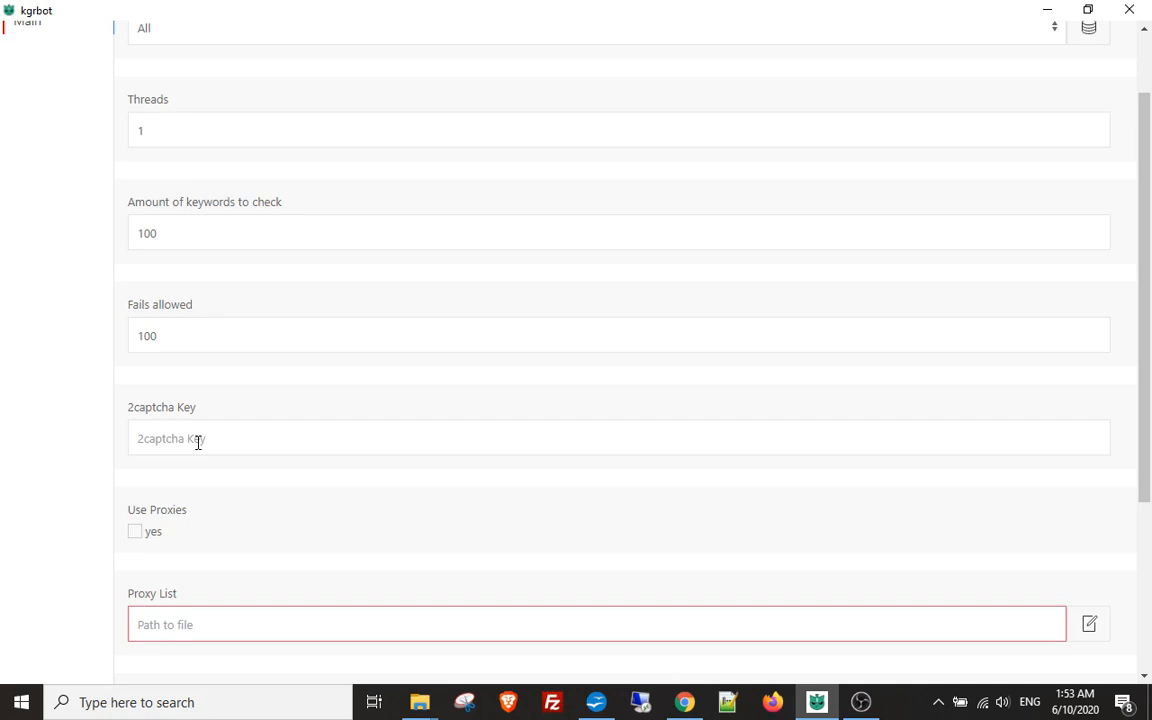
{"action": "left_click", "coordinate": [684, 702]}
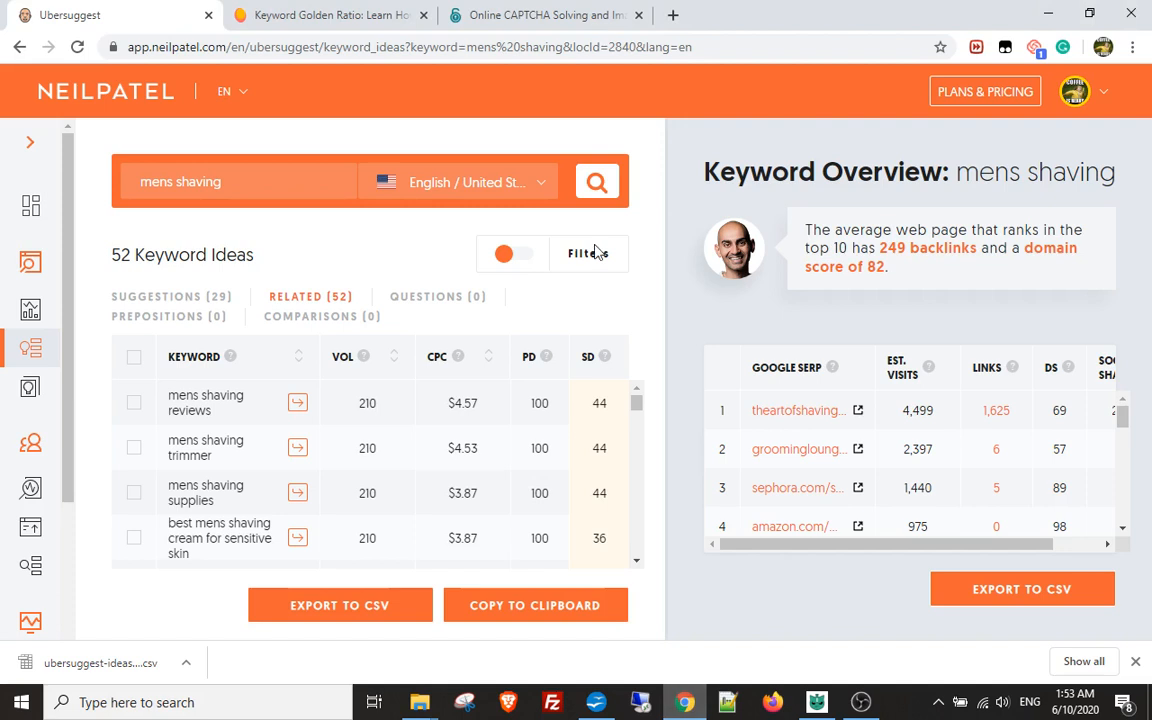
{"action": "left_click", "coordinate": [545, 15]}
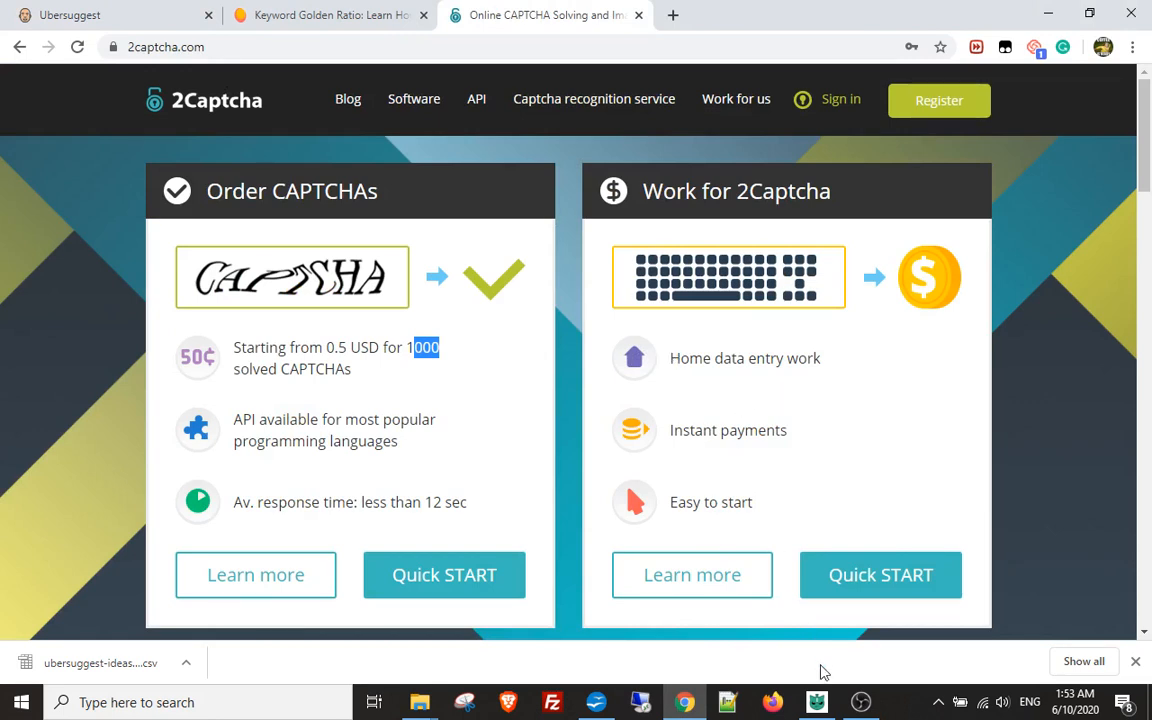
{"action": "left_click", "coordinate": [816, 700]}
{"action": "left_click", "coordinate": [170, 437]}
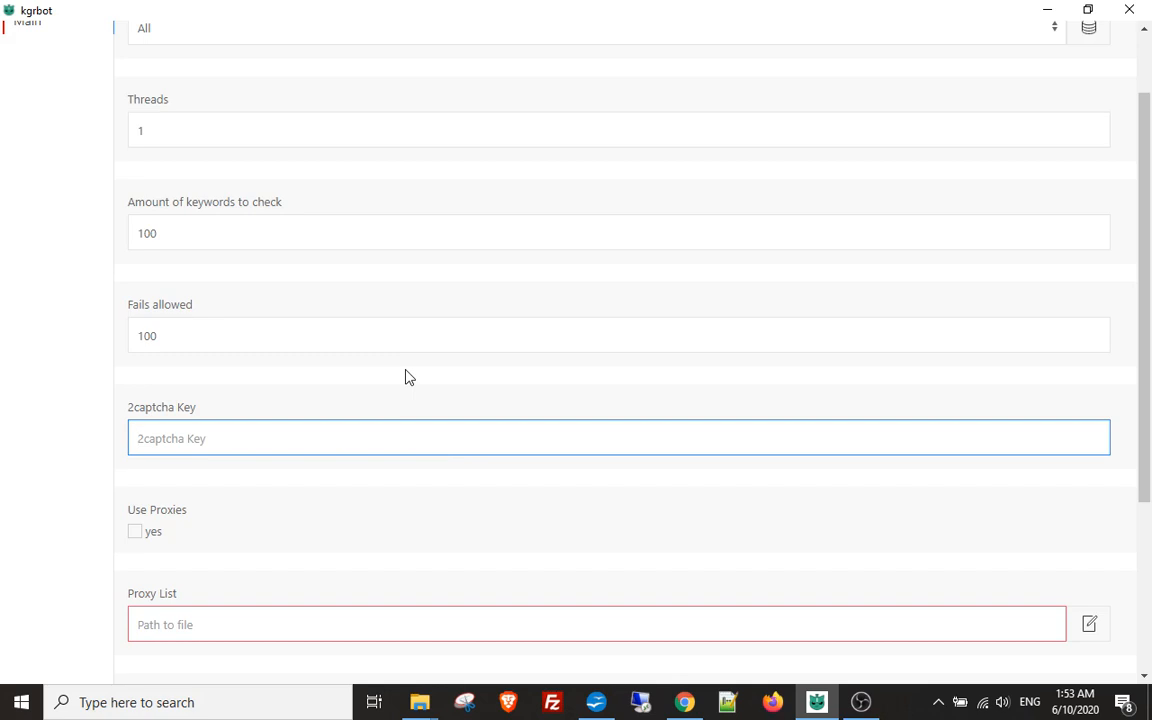
Examine kgrbot's remaining run settings, including the file selection for the proxy list and the fingerprint list
{"action": "scroll", "coordinate": [408, 376], "scroll_direction": "up", "scroll_amount": 1}
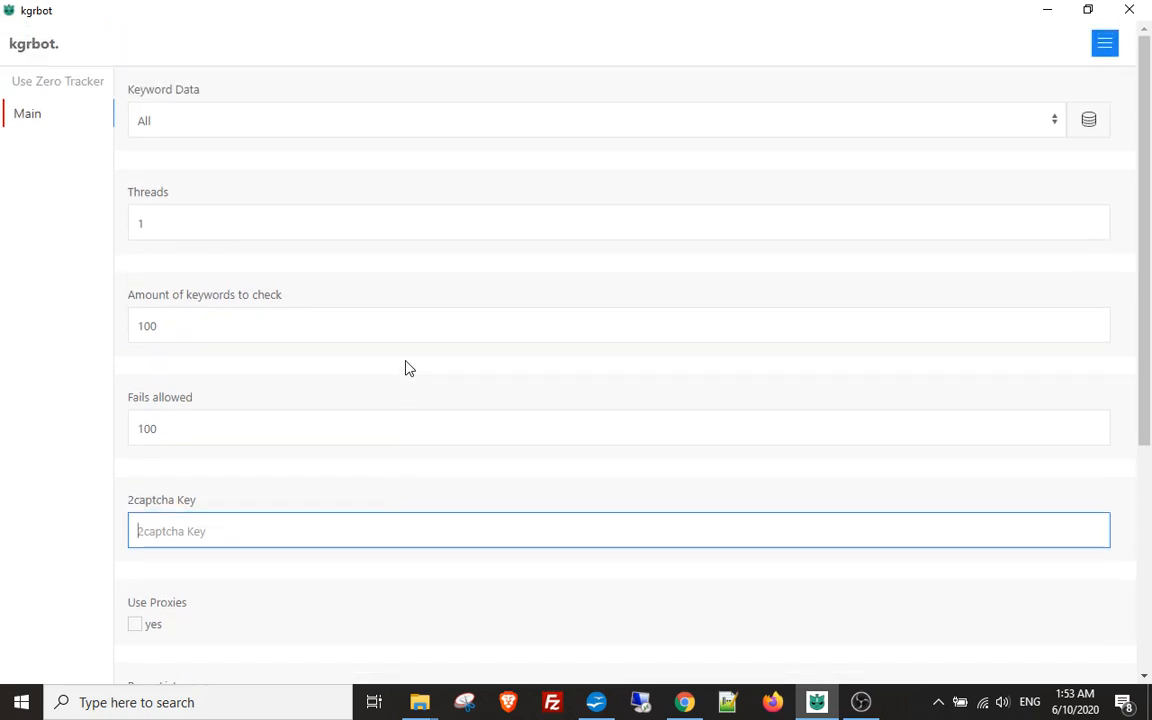
{"action": "scroll", "coordinate": [362, 352], "scroll_direction": "down", "scroll_amount": 2}
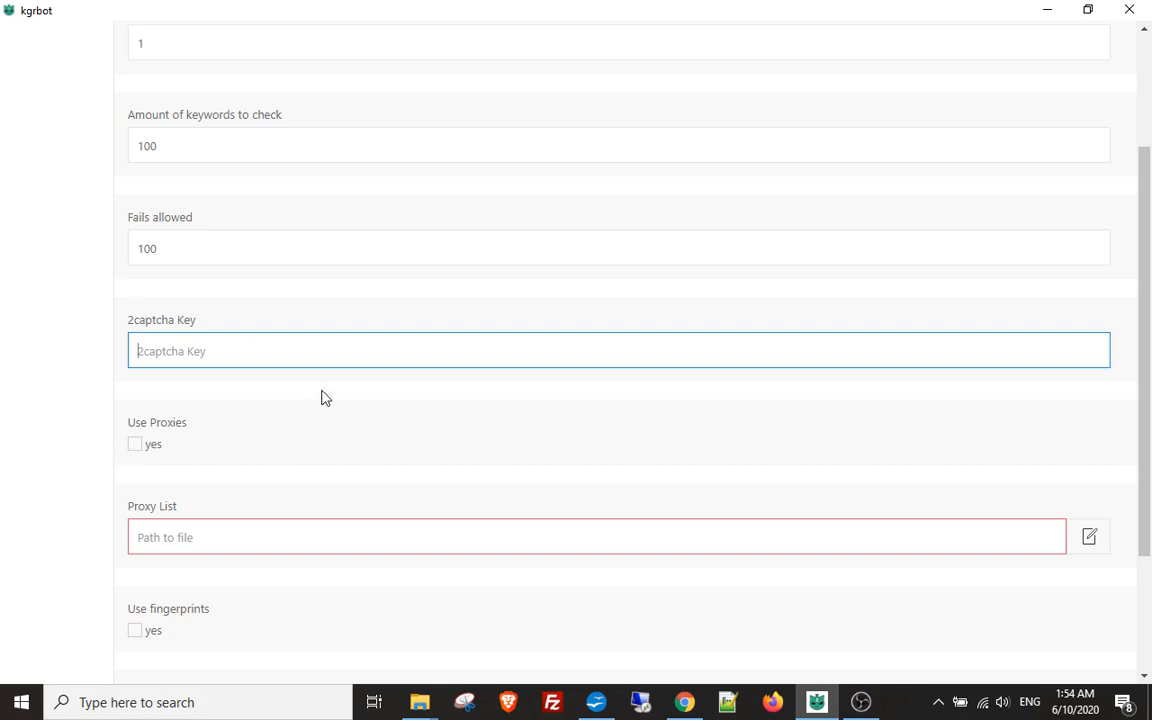
{"action": "scroll", "coordinate": [310, 400], "scroll_direction": "down", "scroll_amount": 1}
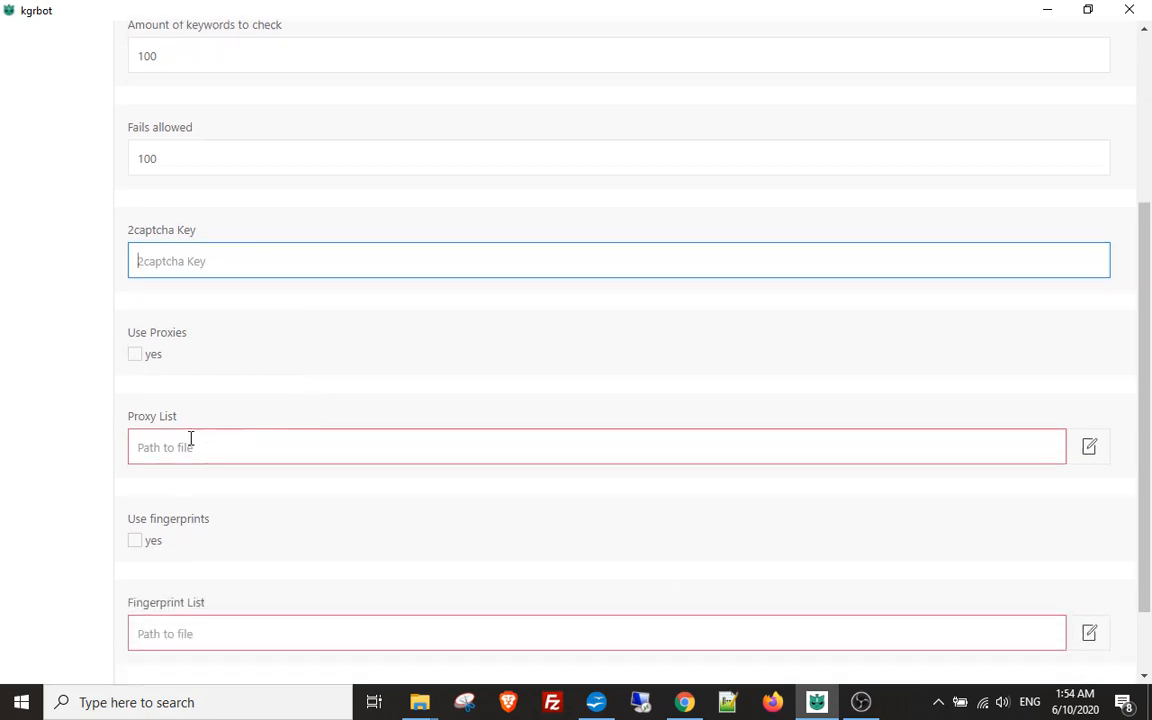
{"action": "left_click", "coordinate": [1089, 448]}
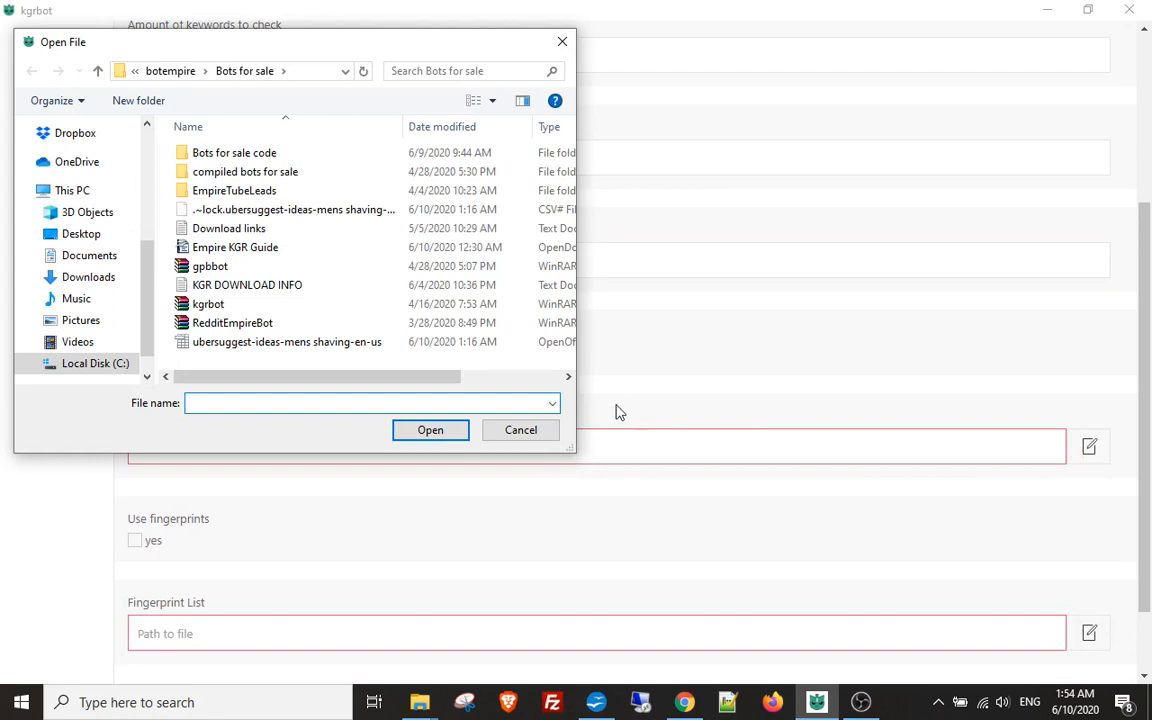
{"action": "left_click", "coordinate": [533, 432]}
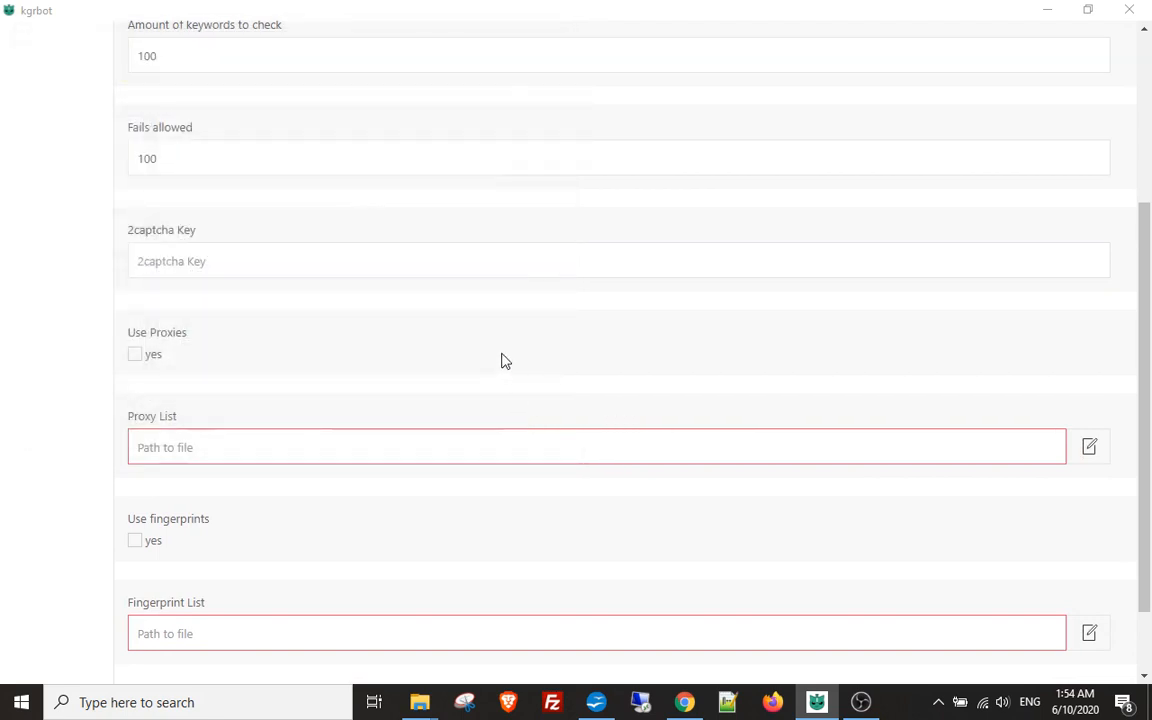
{"action": "scroll", "coordinate": [502, 356], "scroll_direction": "down", "scroll_amount": 1}
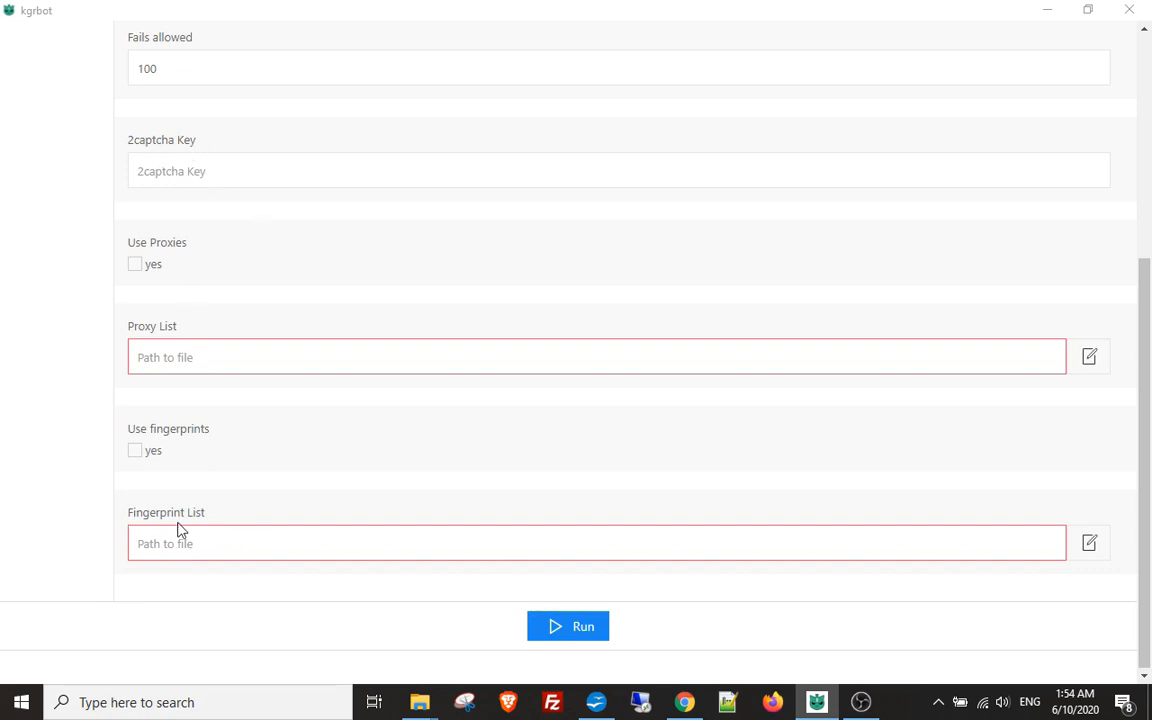
{"action": "left_click", "coordinate": [1091, 545]}
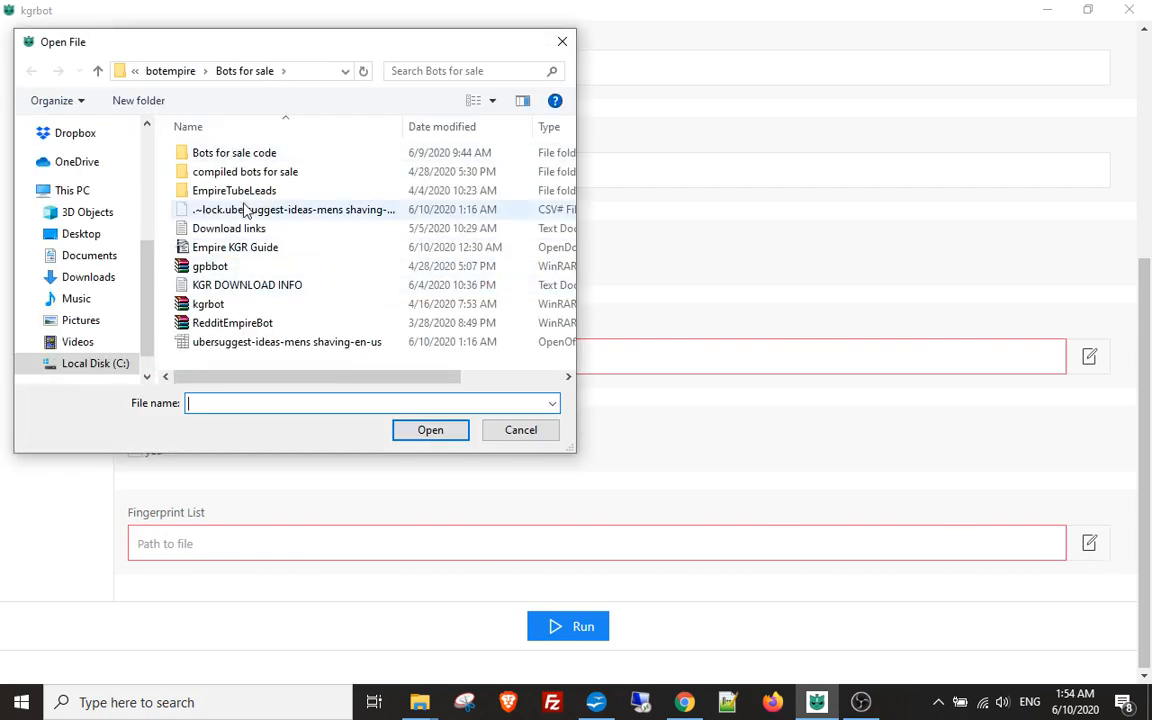
{"action": "left_click", "coordinate": [523, 437]}
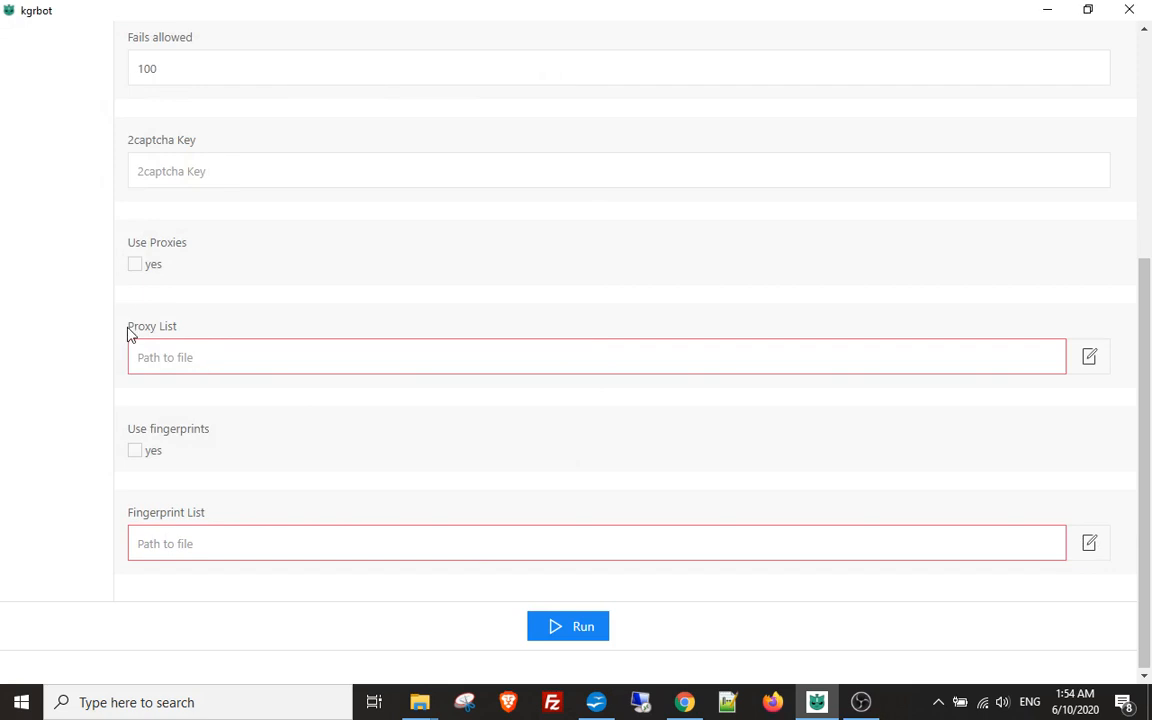
Examine the proxy, fingerprint, Threads and 2captcha Key settings in the run form
{"action": "left_click_drag", "start_coordinate": [128, 328], "coordinate": [187, 331]}
{"action": "left_click_drag", "start_coordinate": [128, 430], "coordinate": [249, 440]}
{"action": "scroll", "coordinate": [303, 462], "scroll_direction": "up", "scroll_amount": 3}
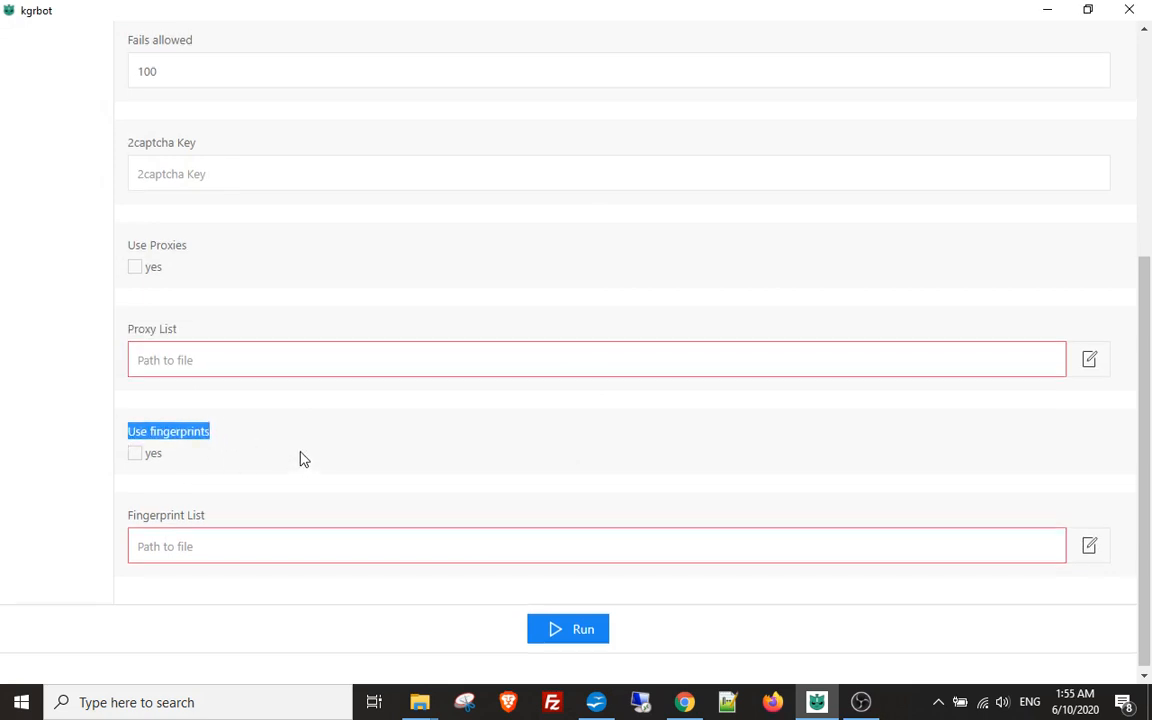
{"action": "scroll", "coordinate": [354, 477], "scroll_direction": "up", "scroll_amount": 3}
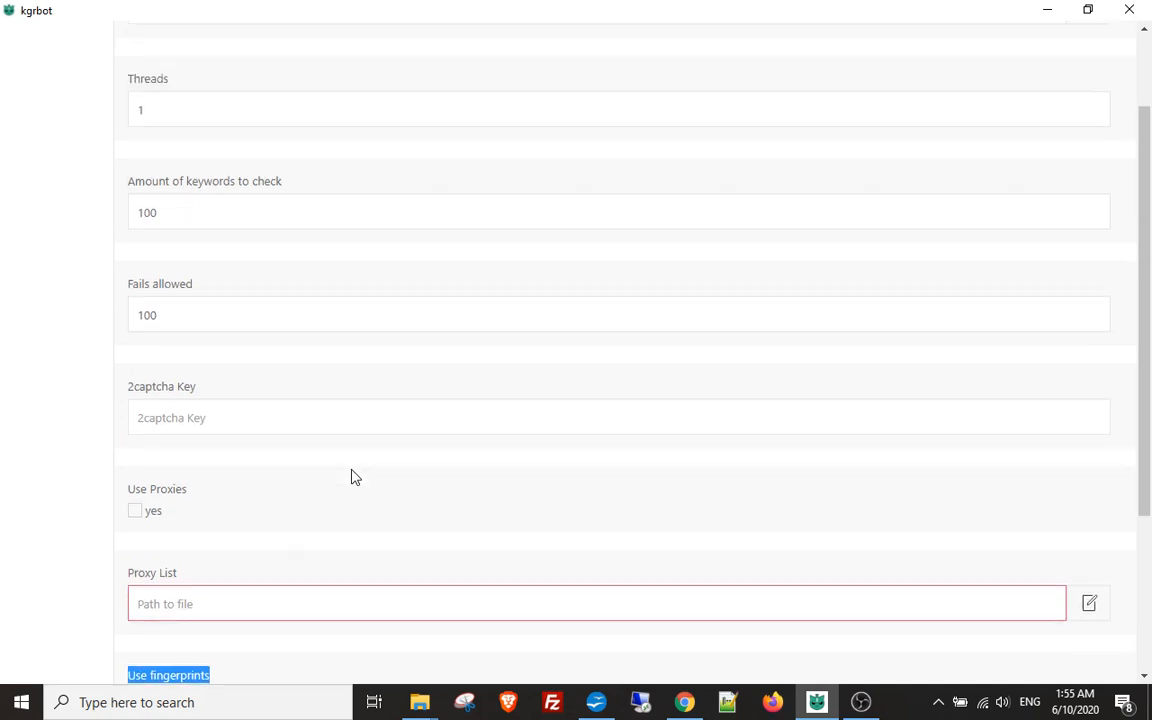
{"action": "left_click", "coordinate": [160, 224]}
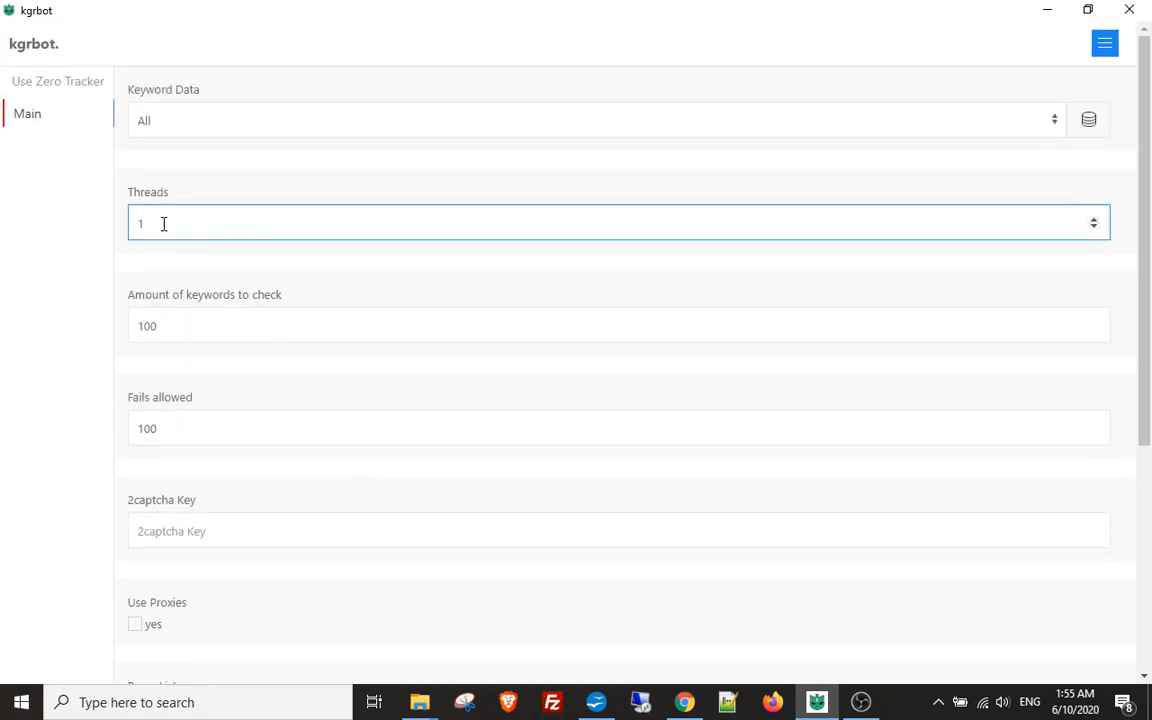
{"action": "scroll", "coordinate": [163, 225], "scroll_direction": "down", "scroll_amount": 1}
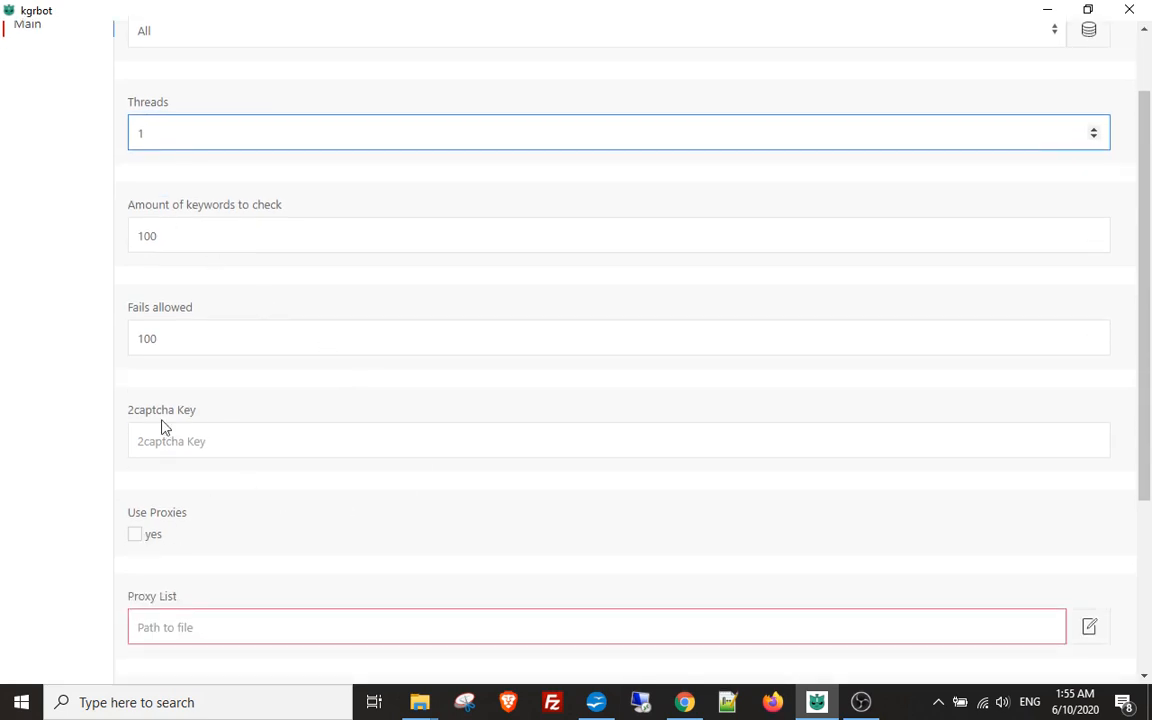
{"action": "left_click_drag", "start_coordinate": [128, 408], "coordinate": [204, 420]}
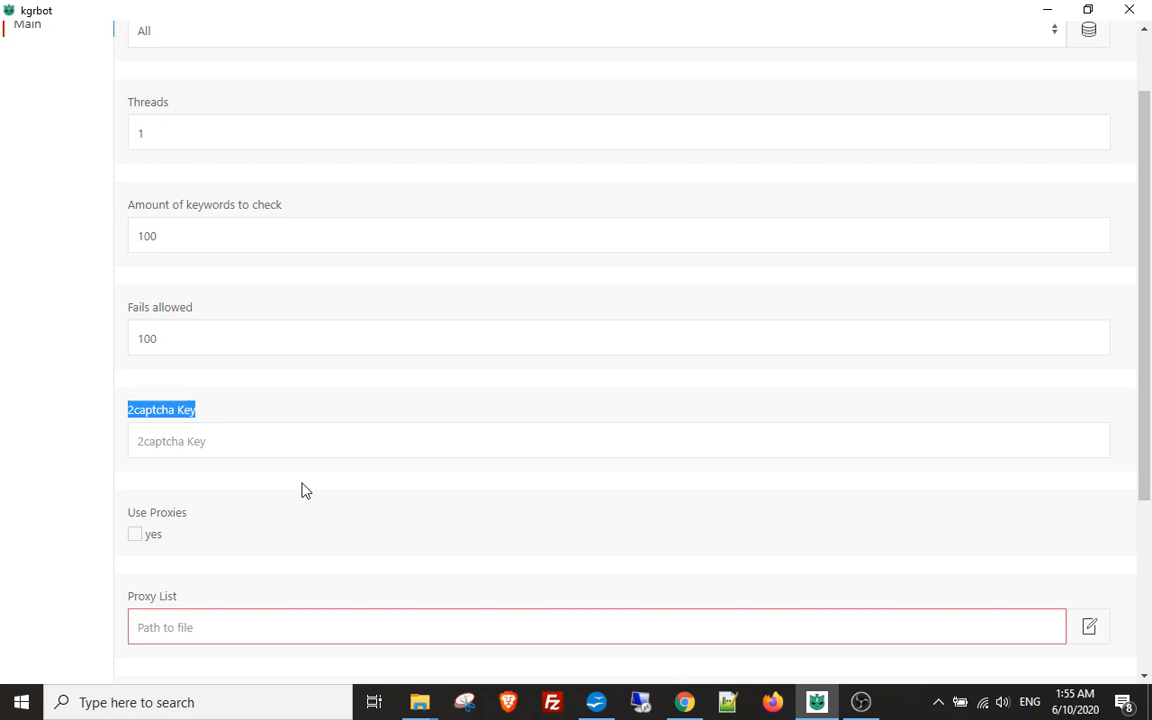
{"action": "scroll", "coordinate": [316, 493], "scroll_direction": "up", "scroll_amount": 1}
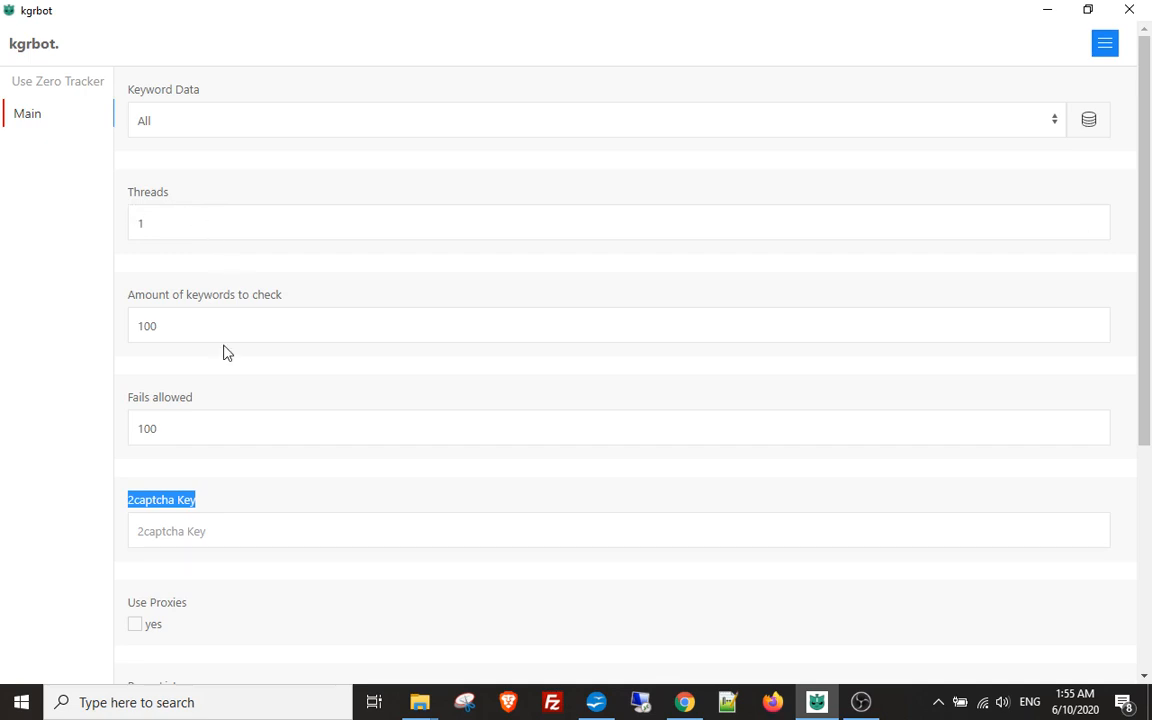
{"action": "scroll", "coordinate": [224, 352], "scroll_direction": "down", "scroll_amount": 1}
{"action": "left_click", "coordinate": [165, 435]}
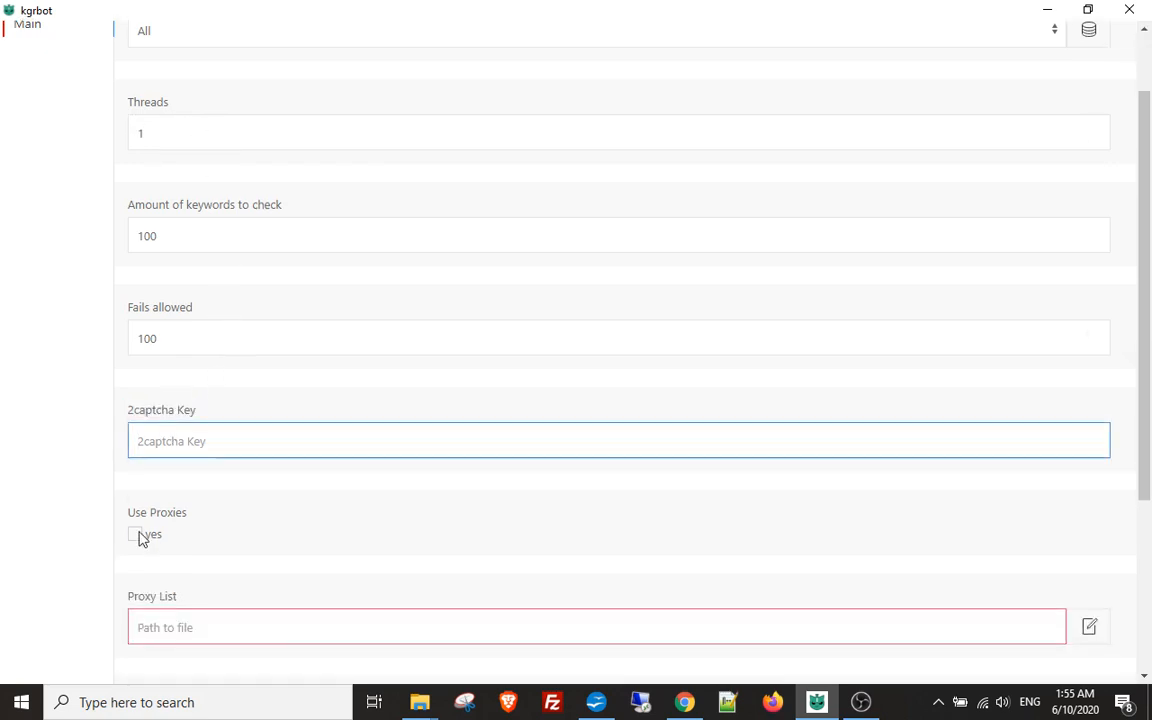
{"action": "scroll", "coordinate": [273, 484], "scroll_direction": "down", "scroll_amount": 2}
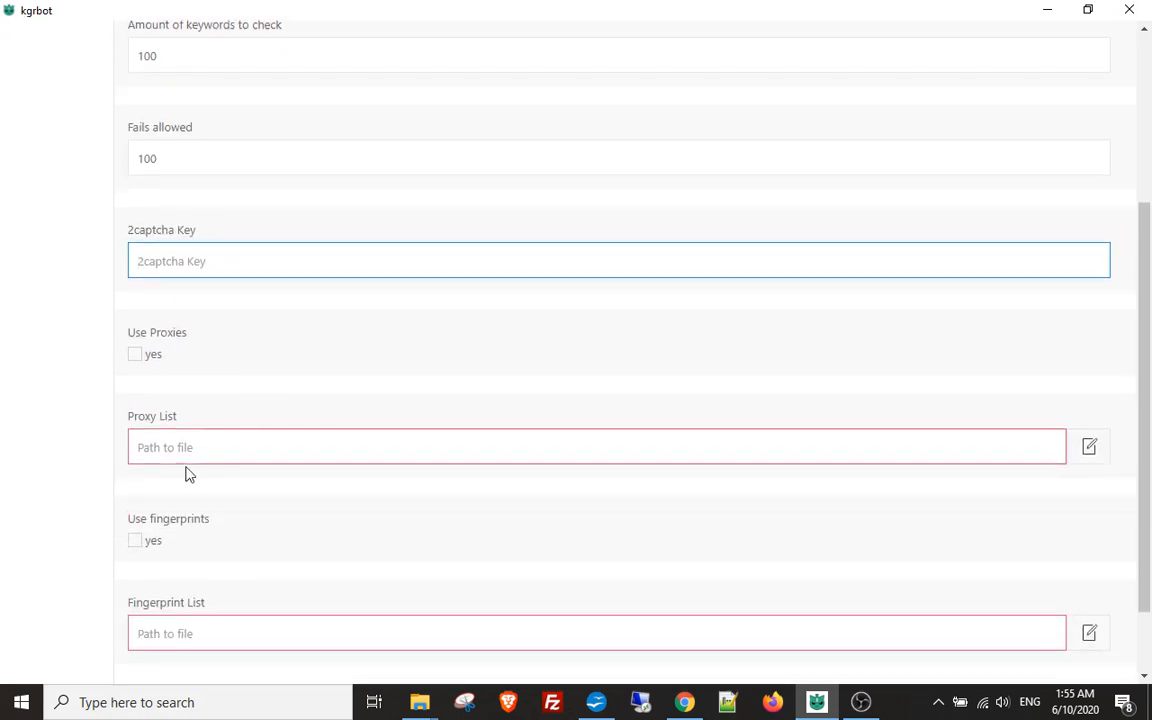
{"action": "scroll", "coordinate": [185, 473], "scroll_direction": "down", "scroll_amount": 2}
{"action": "scroll", "coordinate": [267, 432], "scroll_direction": "up", "scroll_amount": 5}
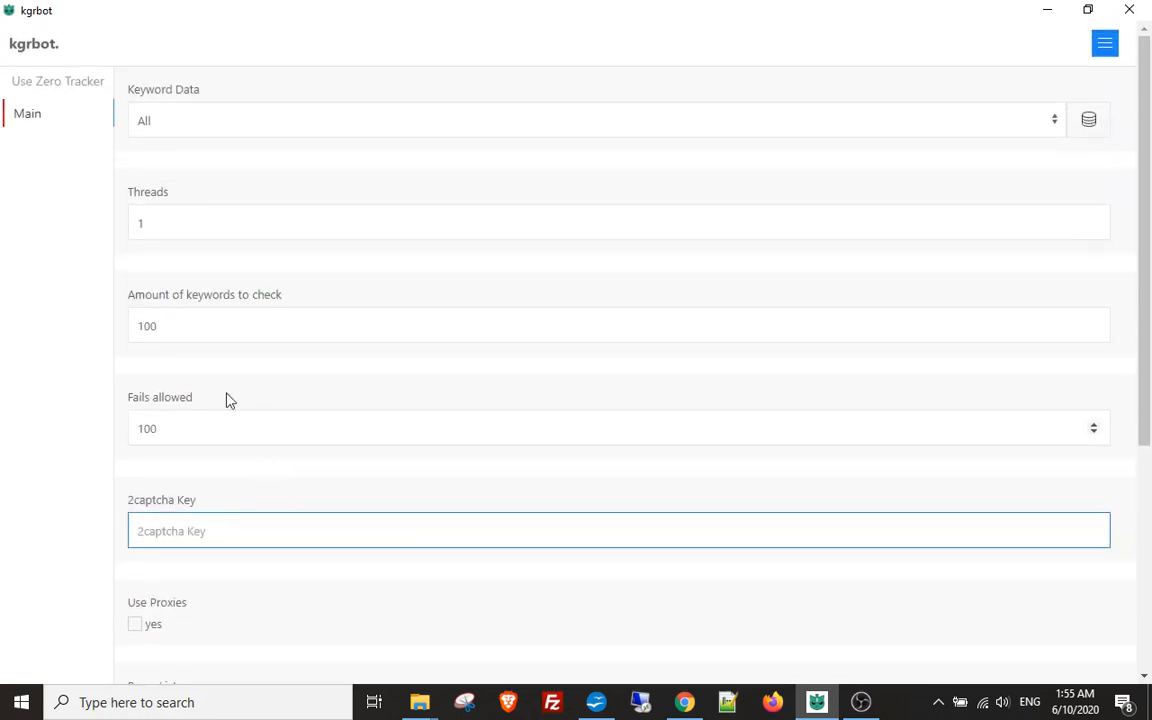
Review the Threads setting again together with the proxy and fingerprint options further down the form
{"action": "left_click", "coordinate": [154, 224]}
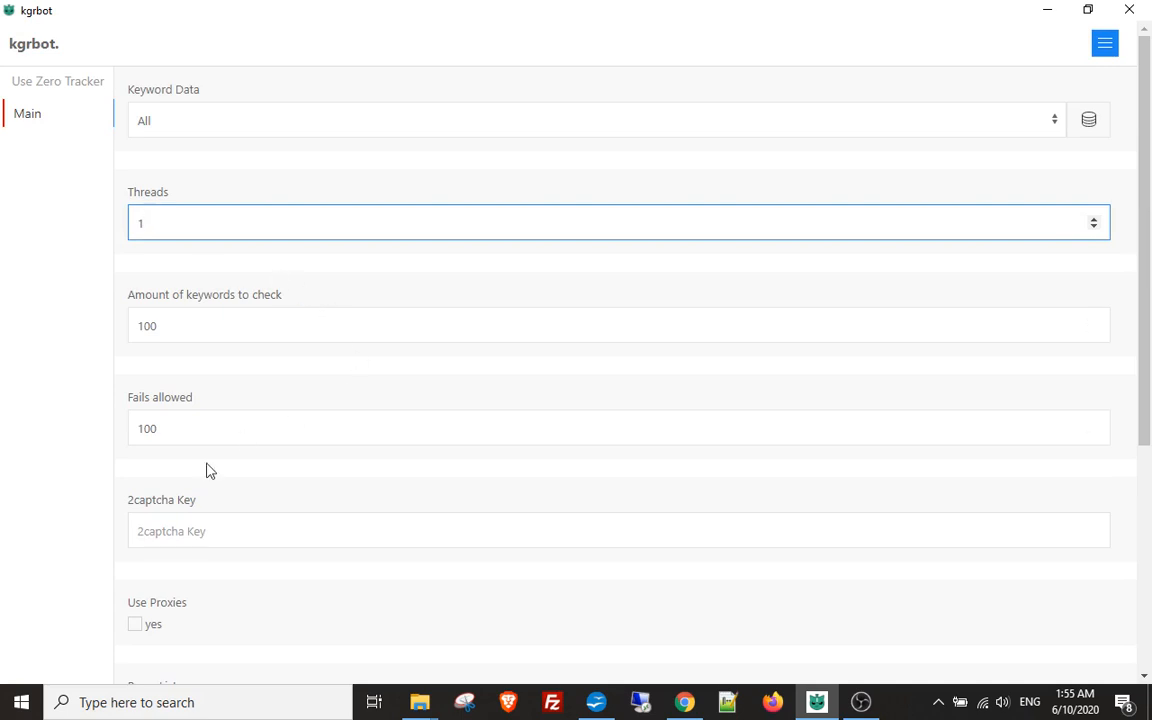
{"action": "scroll", "coordinate": [262, 560], "scroll_direction": "down", "scroll_amount": 3}
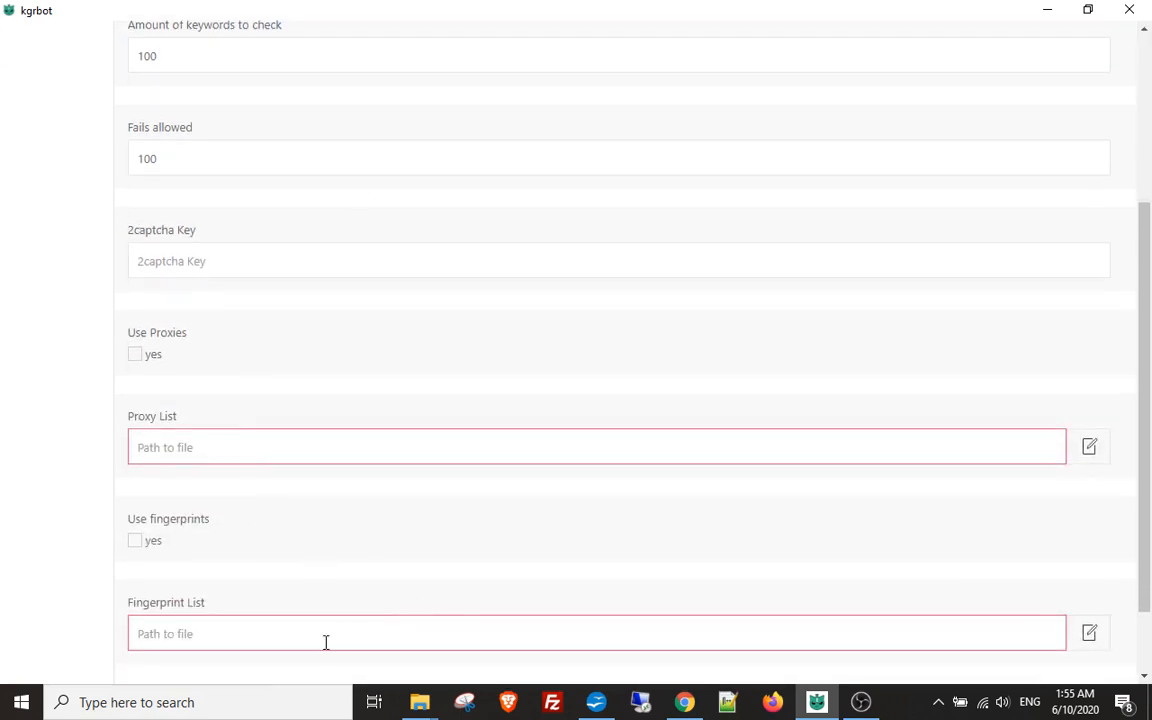
{"action": "scroll", "coordinate": [404, 434], "scroll_direction": "up", "scroll_amount": 3}
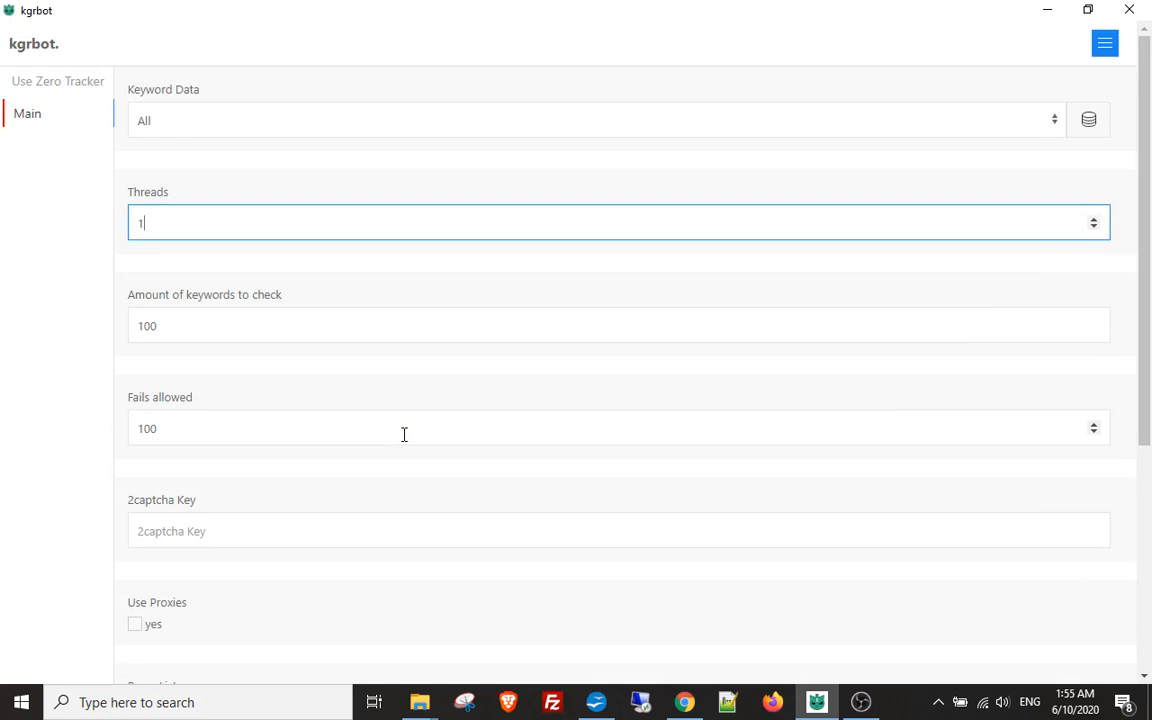
{"action": "scroll", "coordinate": [404, 319], "scroll_direction": "down", "scroll_amount": 2}
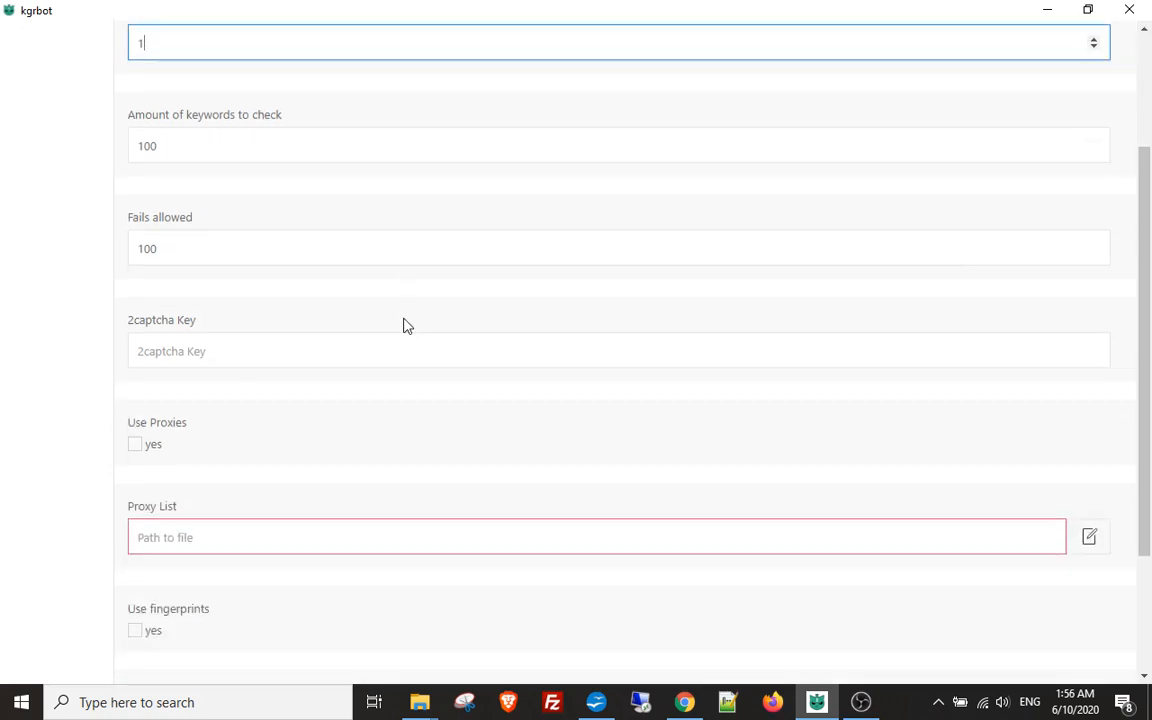
{"action": "scroll", "coordinate": [404, 324], "scroll_direction": "up", "scroll_amount": 2}
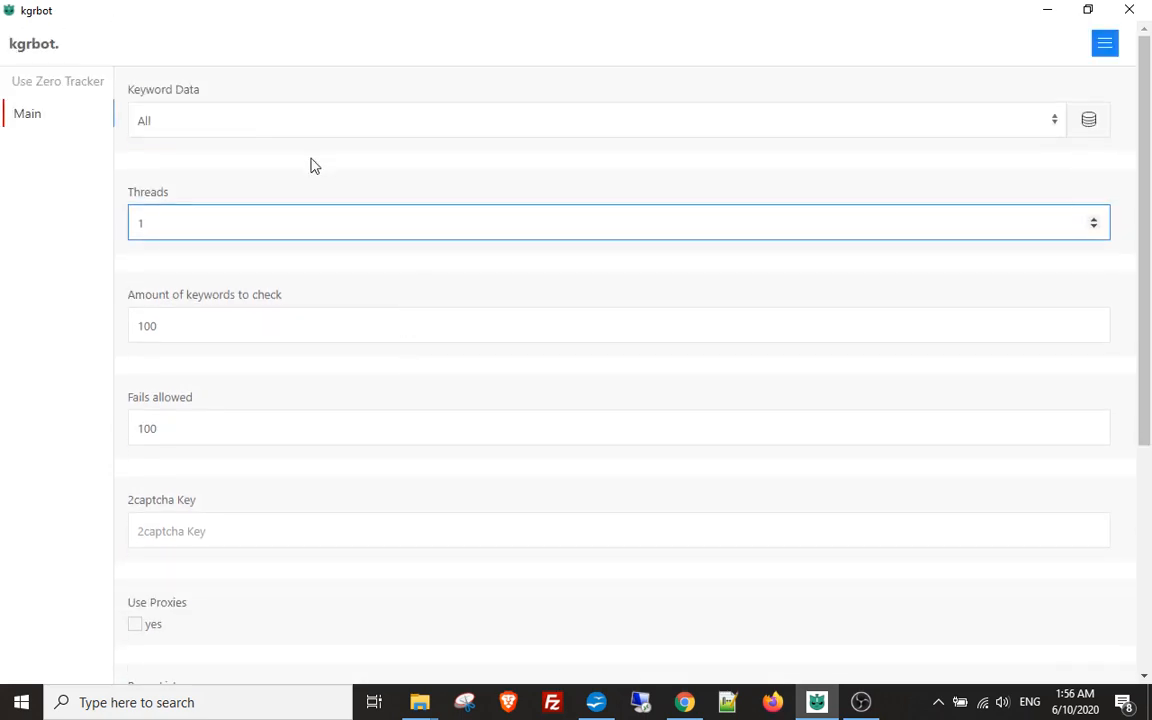
{"action": "scroll", "coordinate": [312, 163], "scroll_direction": "down", "scroll_amount": 3}
{"action": "scroll", "coordinate": [310, 163], "scroll_direction": "down", "scroll_amount": 2}
{"action": "scroll", "coordinate": [311, 165], "scroll_direction": "up", "scroll_amount": 6}
Enable the zero tracker module and return to the Main settings
{"action": "left_click", "coordinate": [91, 93]}
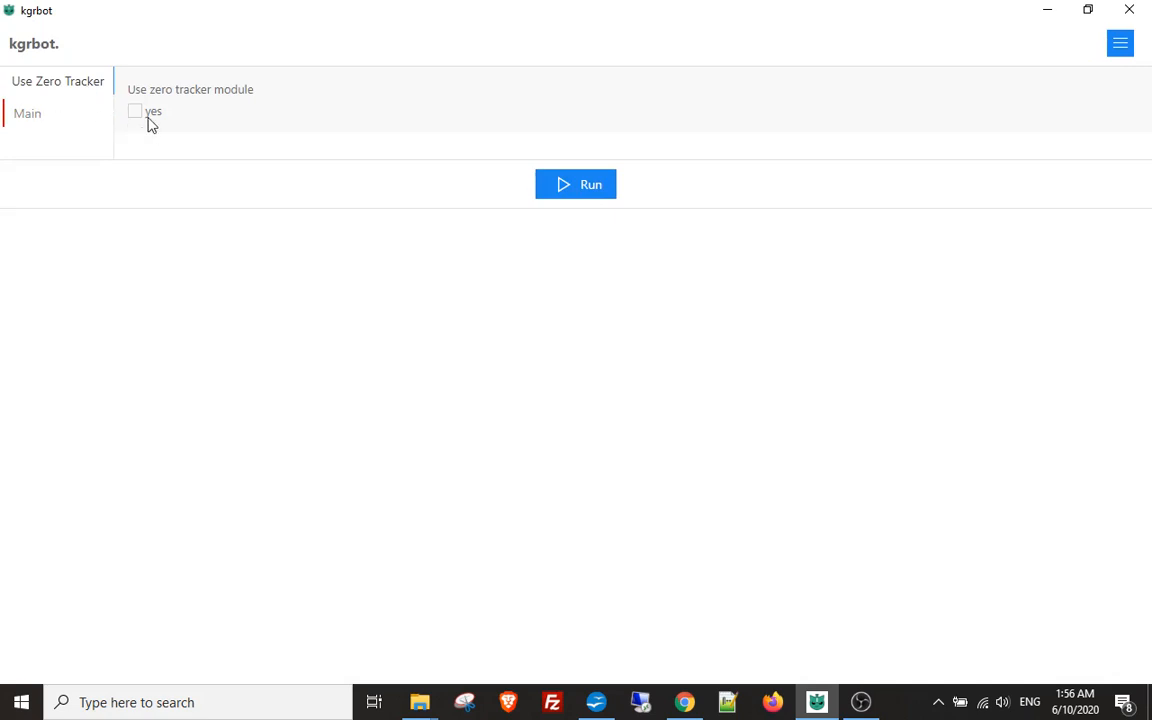
{"action": "left_click", "coordinate": [132, 114]}
{"action": "left_click", "coordinate": [134, 113]}
{"action": "left_click", "coordinate": [132, 118]}
{"action": "left_click", "coordinate": [31, 118]}
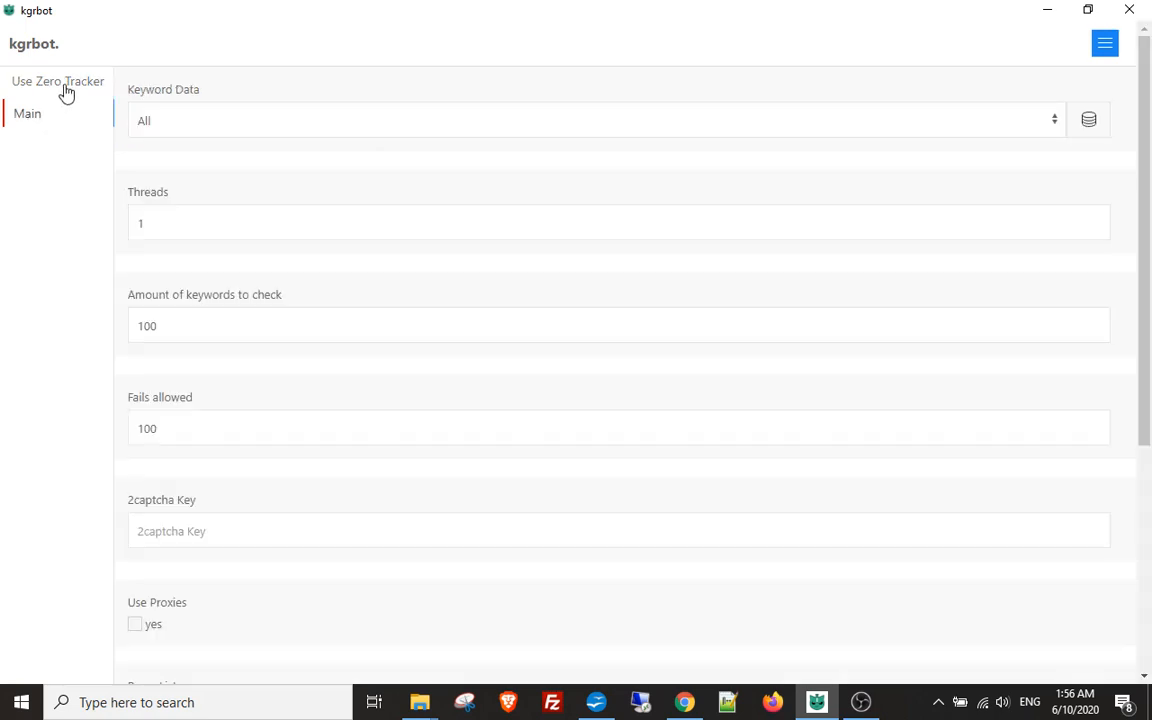
Disable the zero tracker module and go back to the Main settings
{"action": "left_click", "coordinate": [58, 82]}
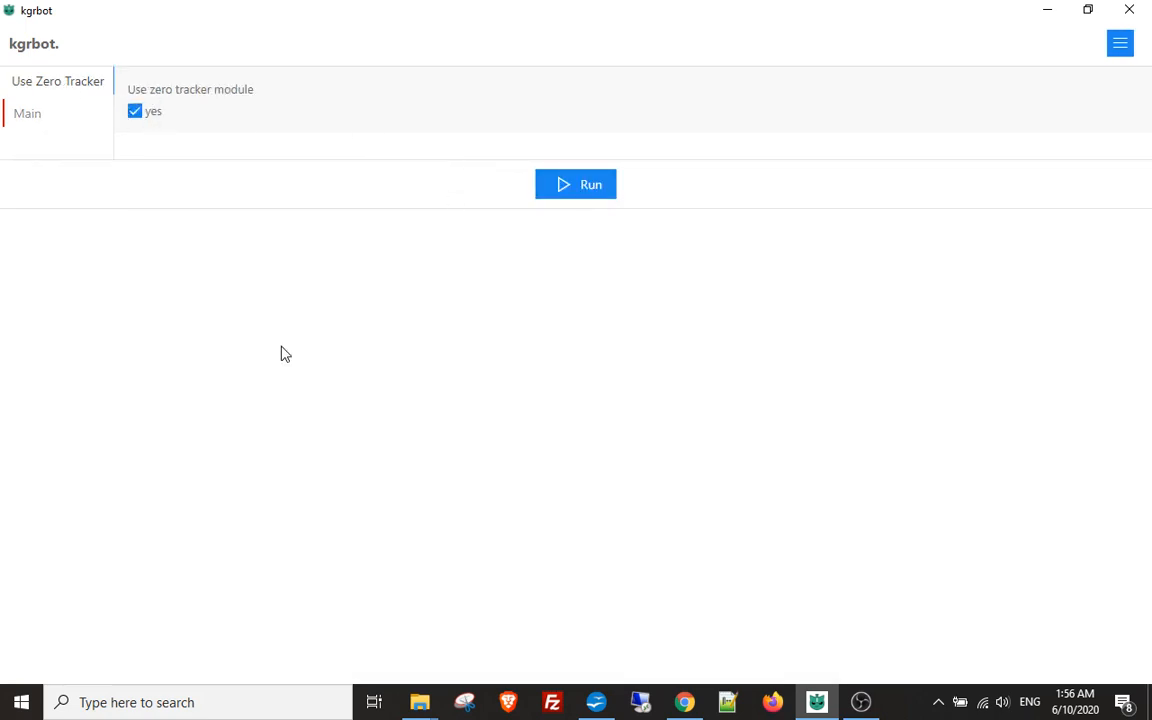
{"action": "left_click", "coordinate": [135, 112]}
{"action": "left_click", "coordinate": [28, 117]}
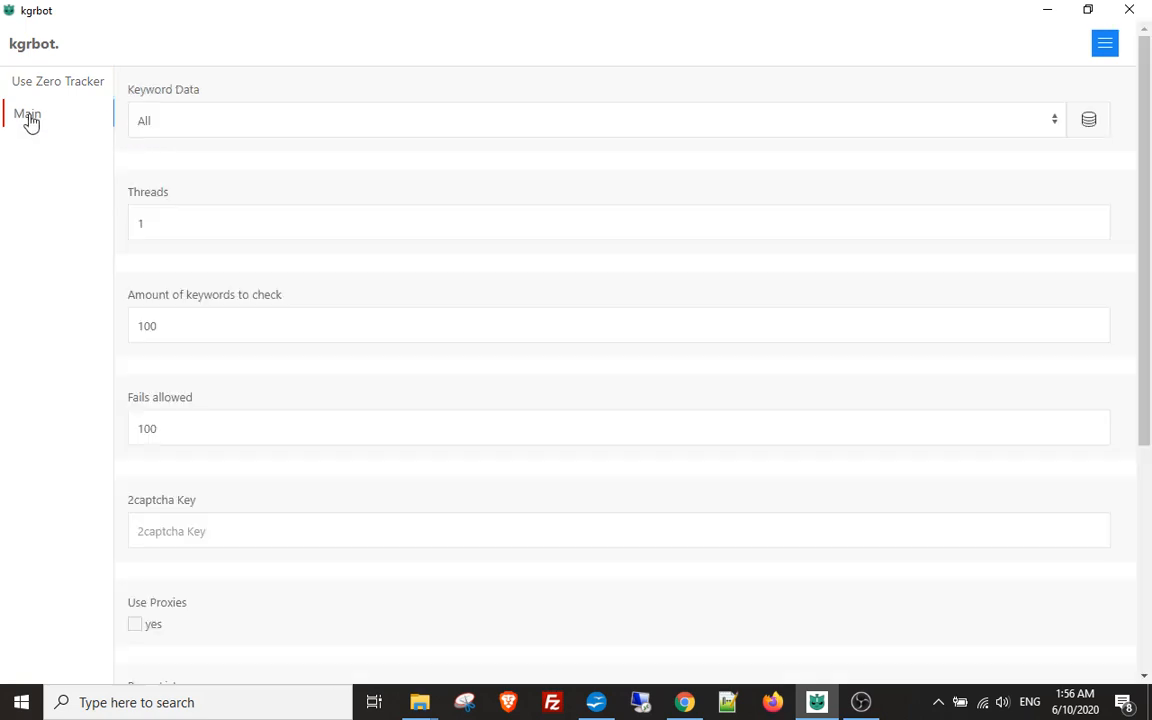
Show the keyword database, widen the AI column to point out the AI and KGR fields, and close the Database Manager
{"action": "left_click", "coordinate": [1104, 43]}
{"action": "left_click", "coordinate": [108, 142]}
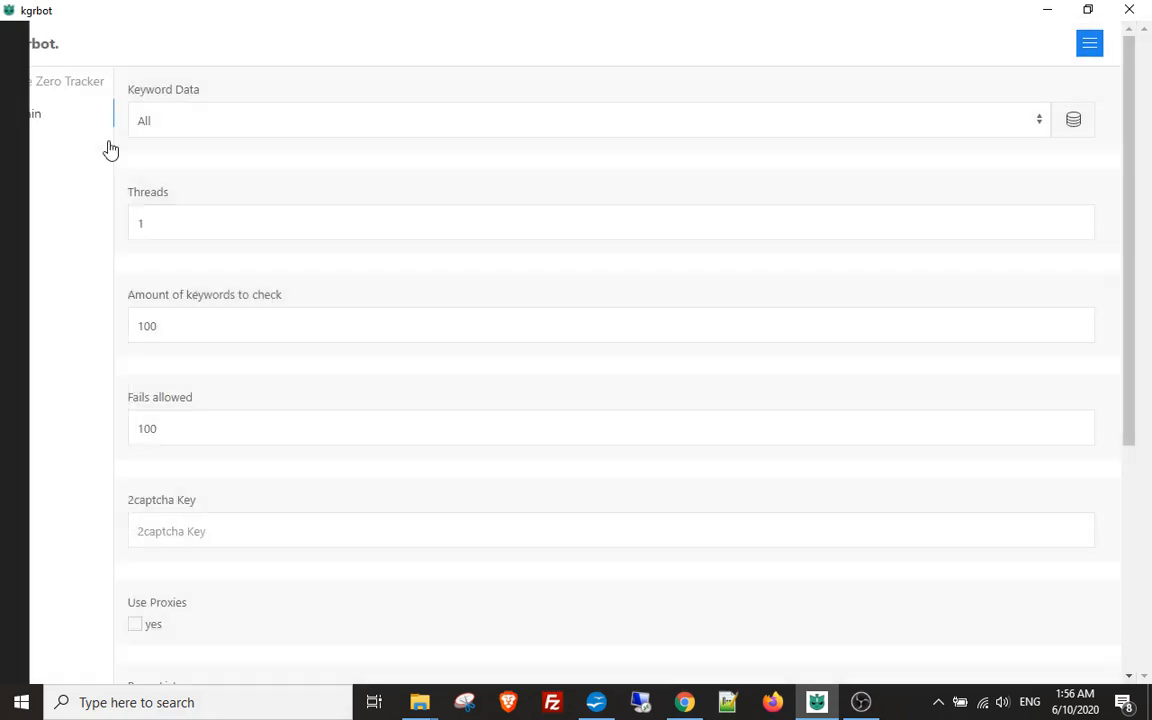
{"action": "left_click", "coordinate": [884, 710]}
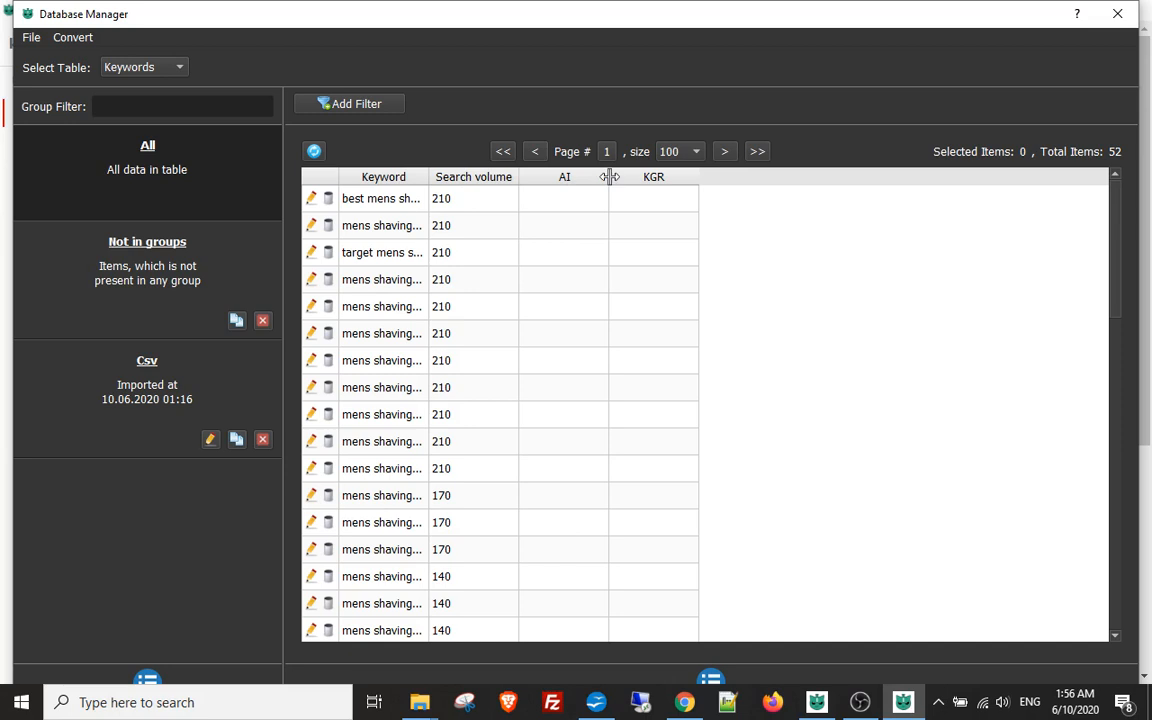
{"action": "left_click_drag", "start_coordinate": [609, 176], "coordinate": [665, 177]}
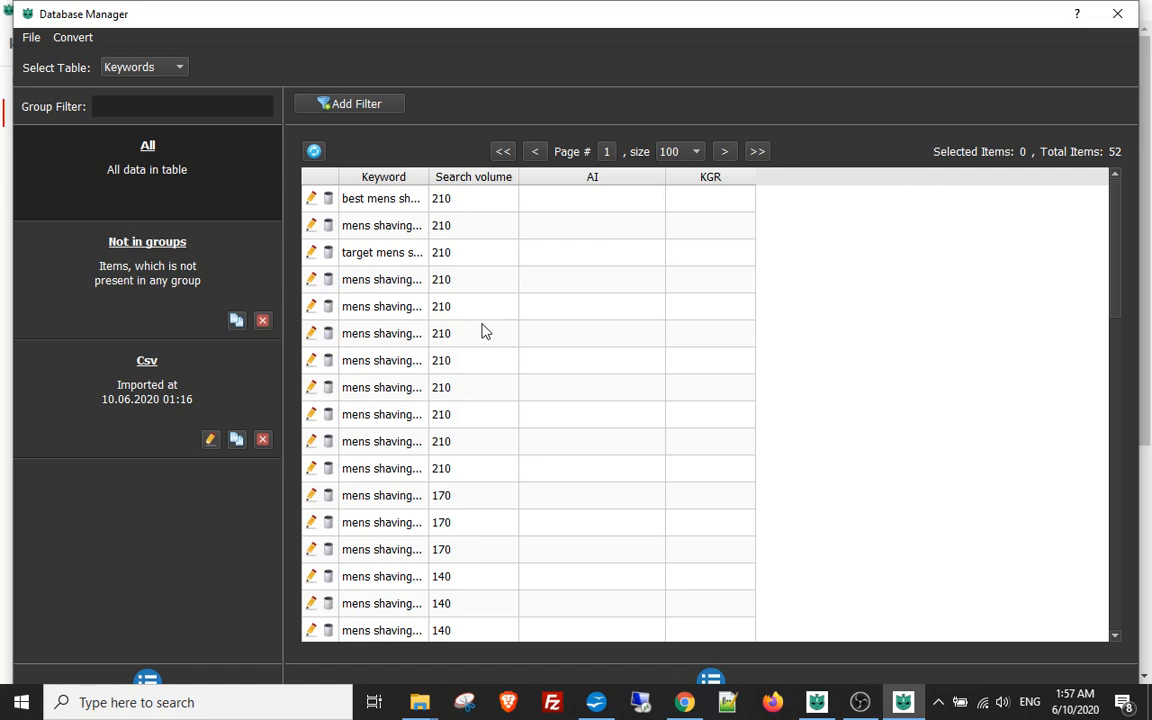
{"action": "left_click", "coordinate": [1117, 13]}
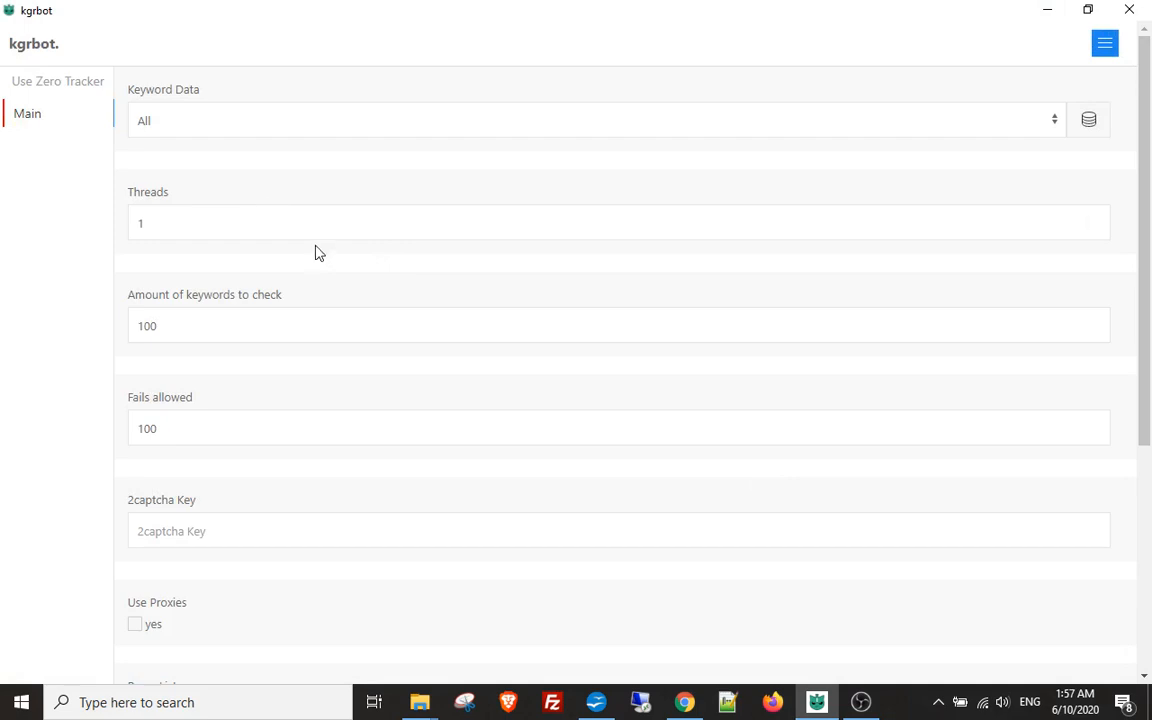
Run the bot with the current settings, continuing despite the unfilled proxy and fingerprint list fields
{"action": "scroll", "coordinate": [319, 257], "scroll_direction": "down", "scroll_amount": 2}
{"action": "scroll", "coordinate": [318, 253], "scroll_direction": "down", "scroll_amount": 2}
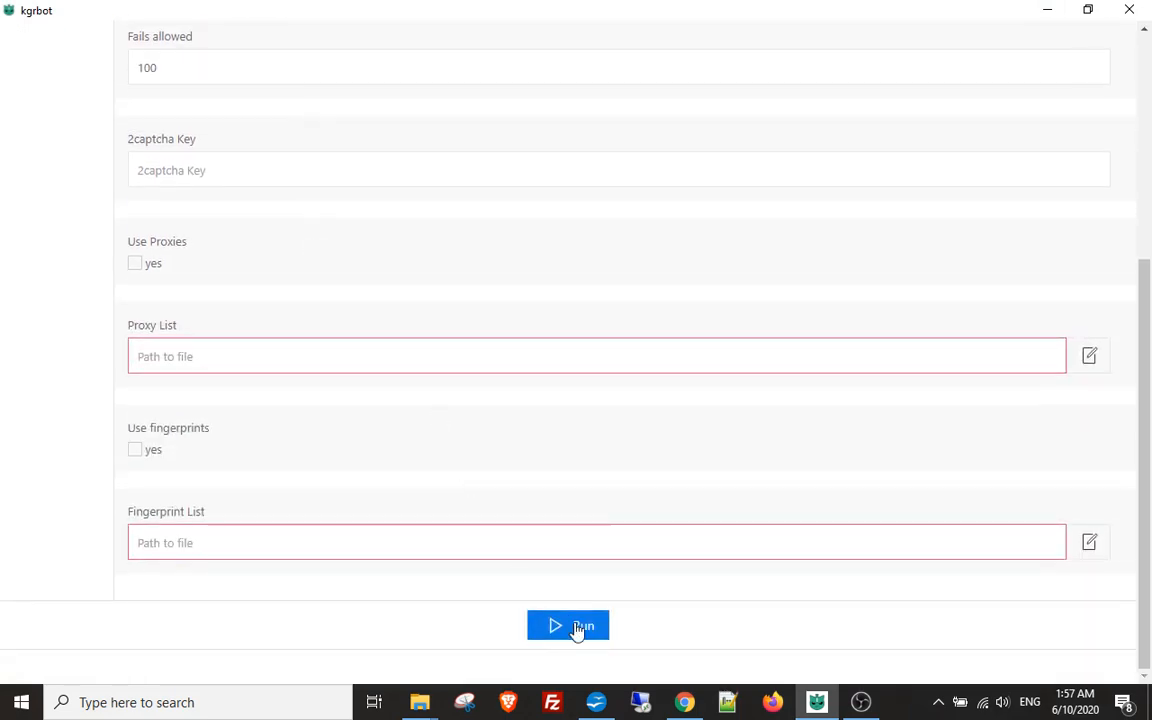
{"action": "left_click", "coordinate": [577, 628]}
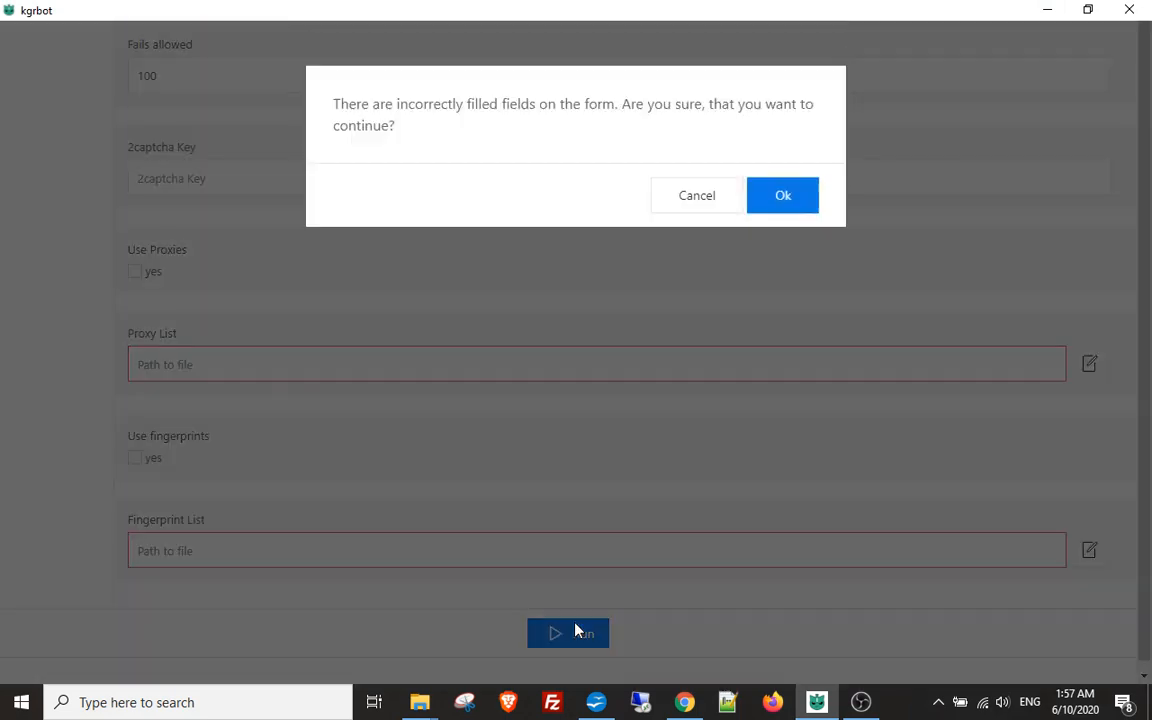
{"action": "left_click", "coordinate": [787, 205]}
{"action": "scroll", "coordinate": [505, 284], "scroll_direction": "up", "scroll_amount": 4}
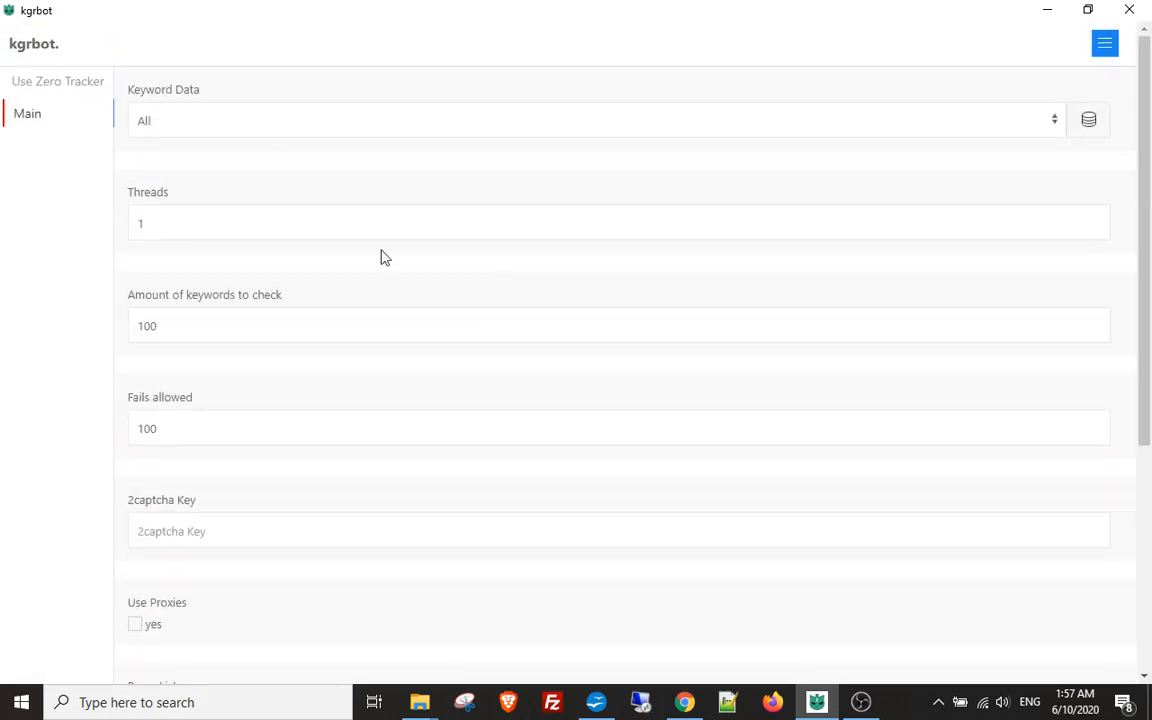
{"action": "scroll", "coordinate": [225, 215], "scroll_direction": "down", "scroll_amount": 3}
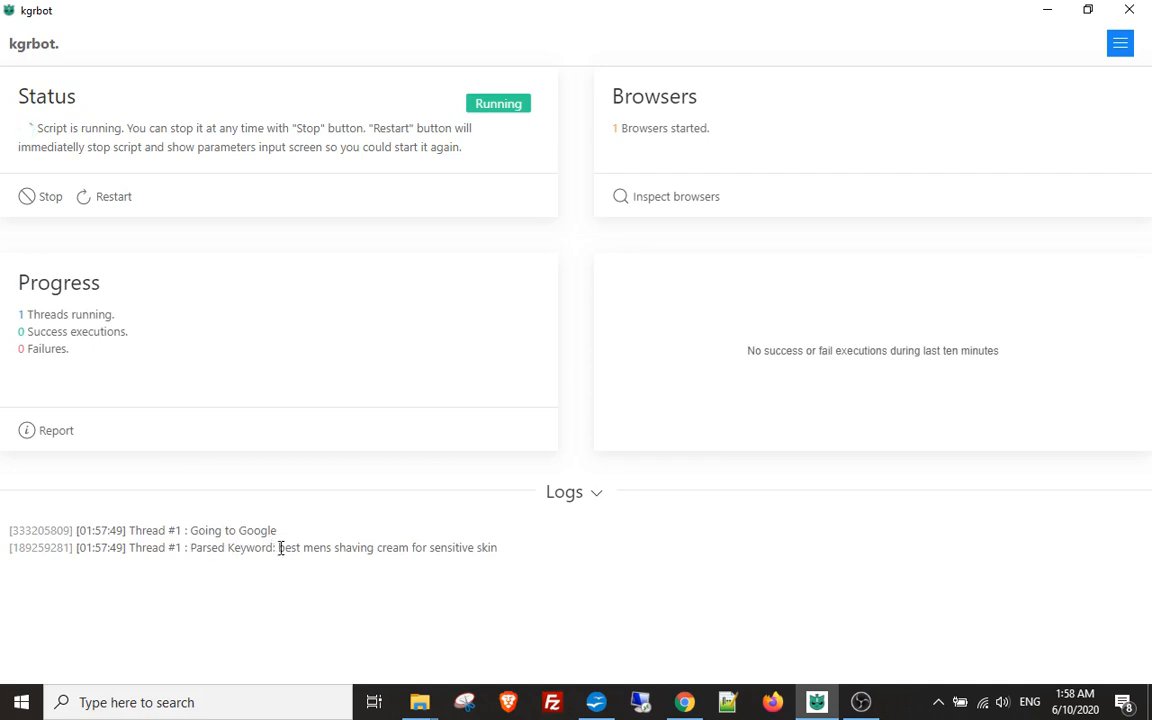
Highlight the parsed keyword in the log, inspect the live content of Browser #0, and close the browser content viewer
{"action": "left_click_drag", "start_coordinate": [281, 548], "coordinate": [380, 548]}
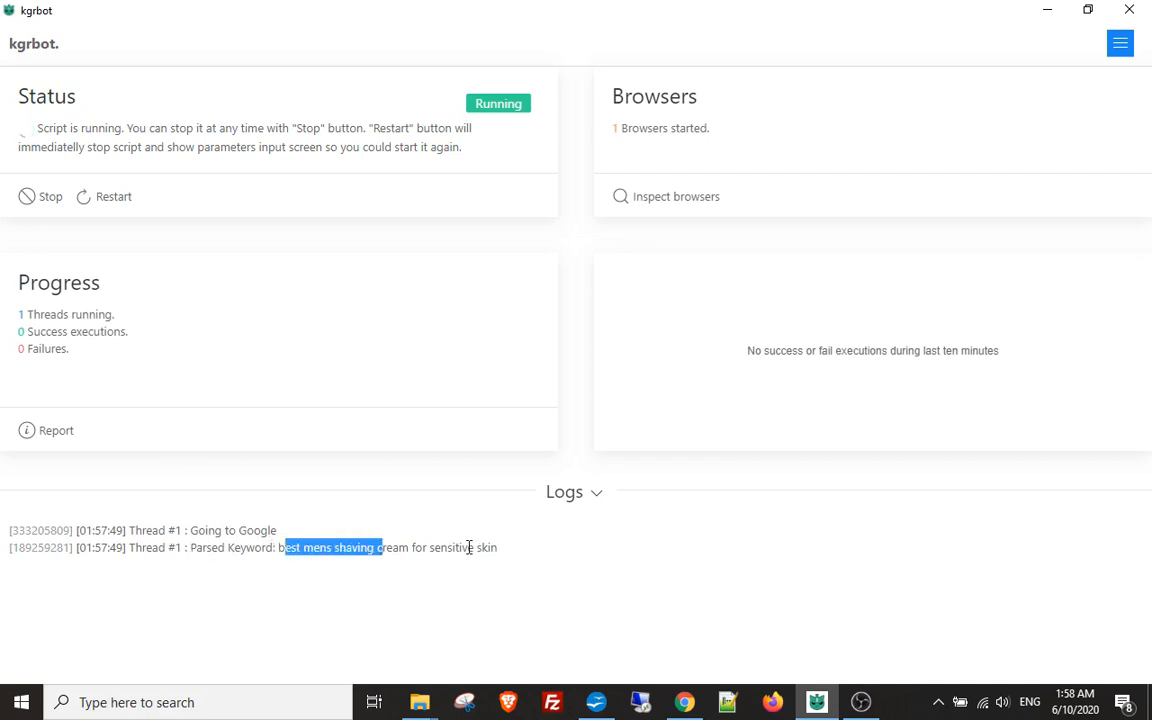
{"action": "left_click_drag", "start_coordinate": [469, 548], "coordinate": [503, 548]}
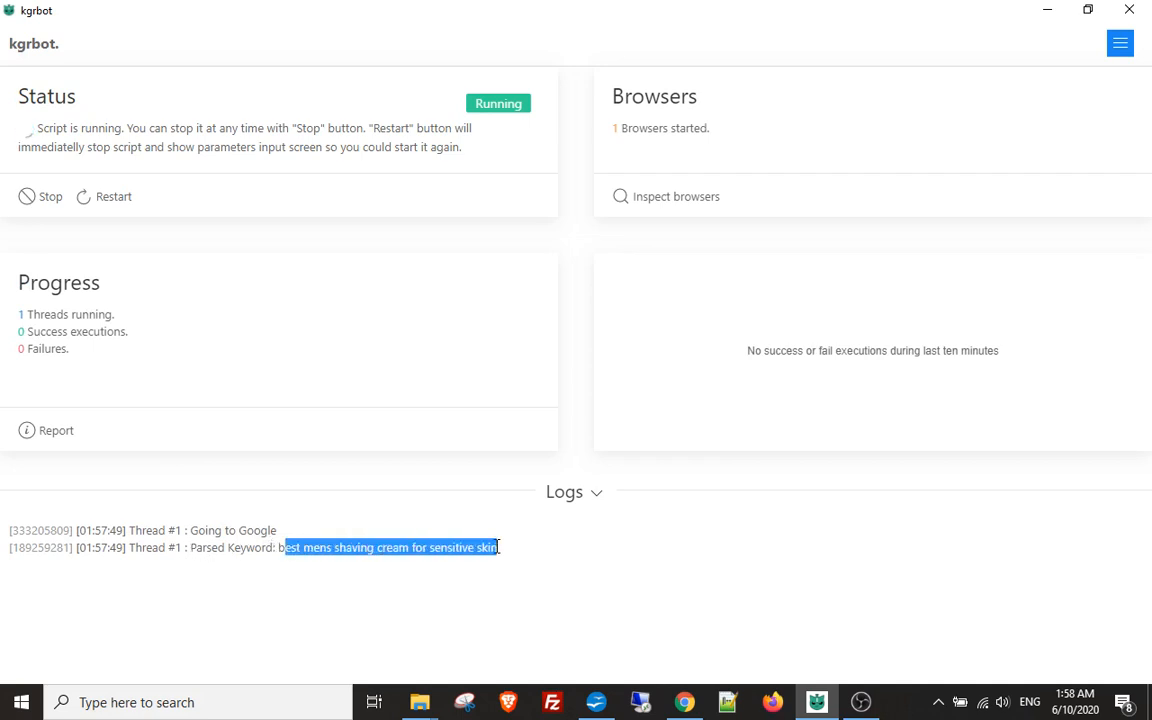
{"action": "left_click", "coordinate": [652, 198]}
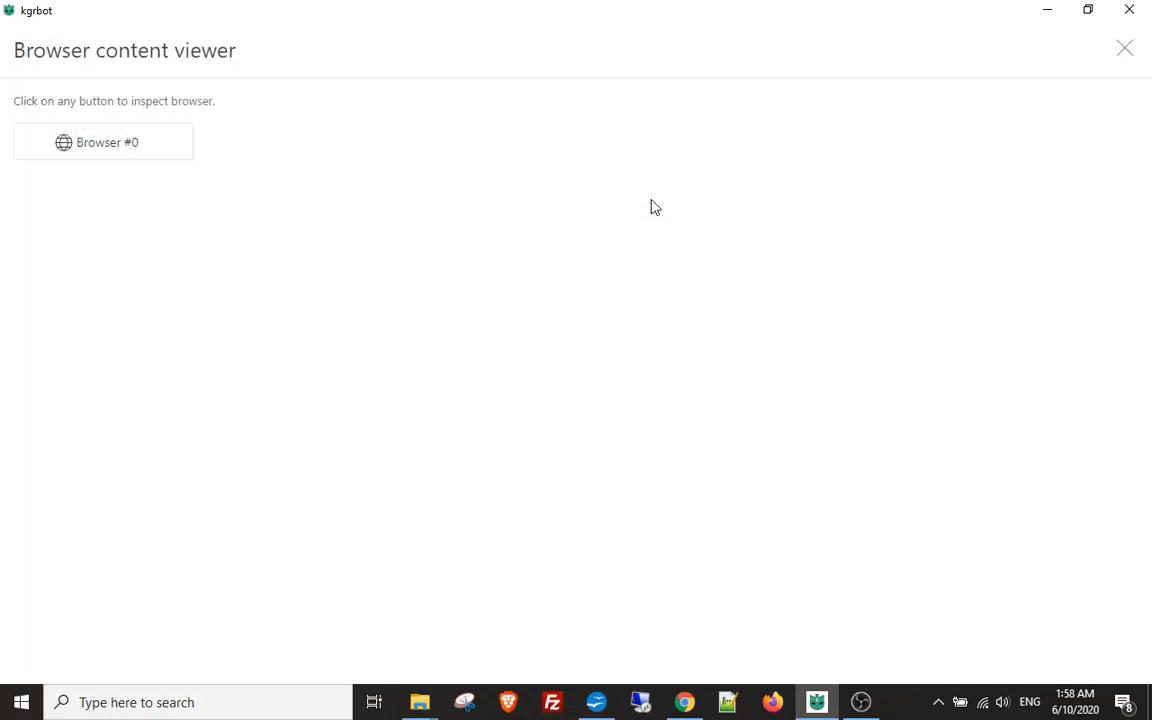
{"action": "left_click", "coordinate": [83, 152]}
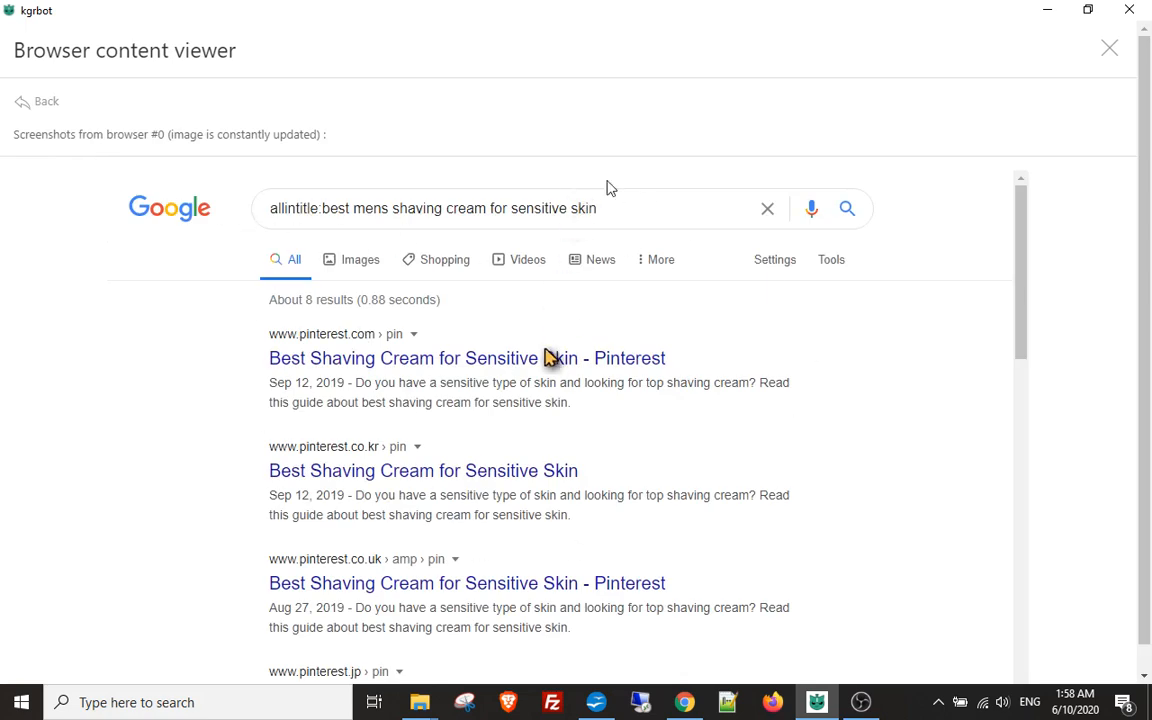
{"action": "left_click", "coordinate": [30, 102]}
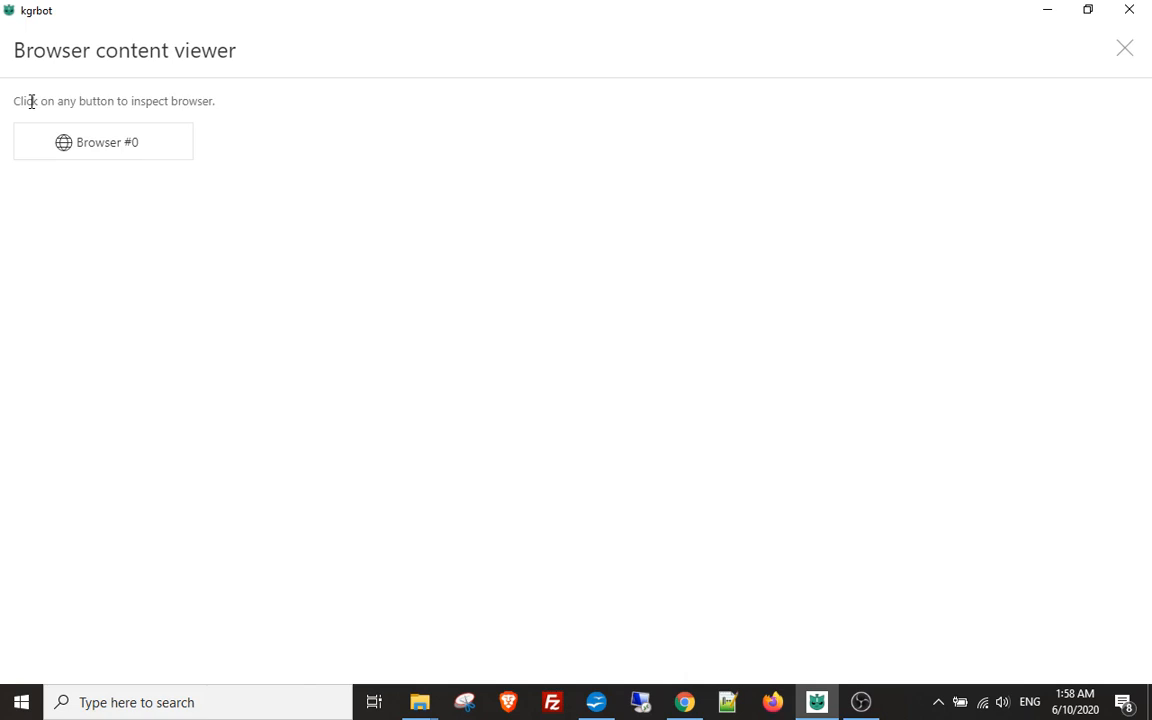
{"action": "left_click", "coordinate": [1124, 49]}
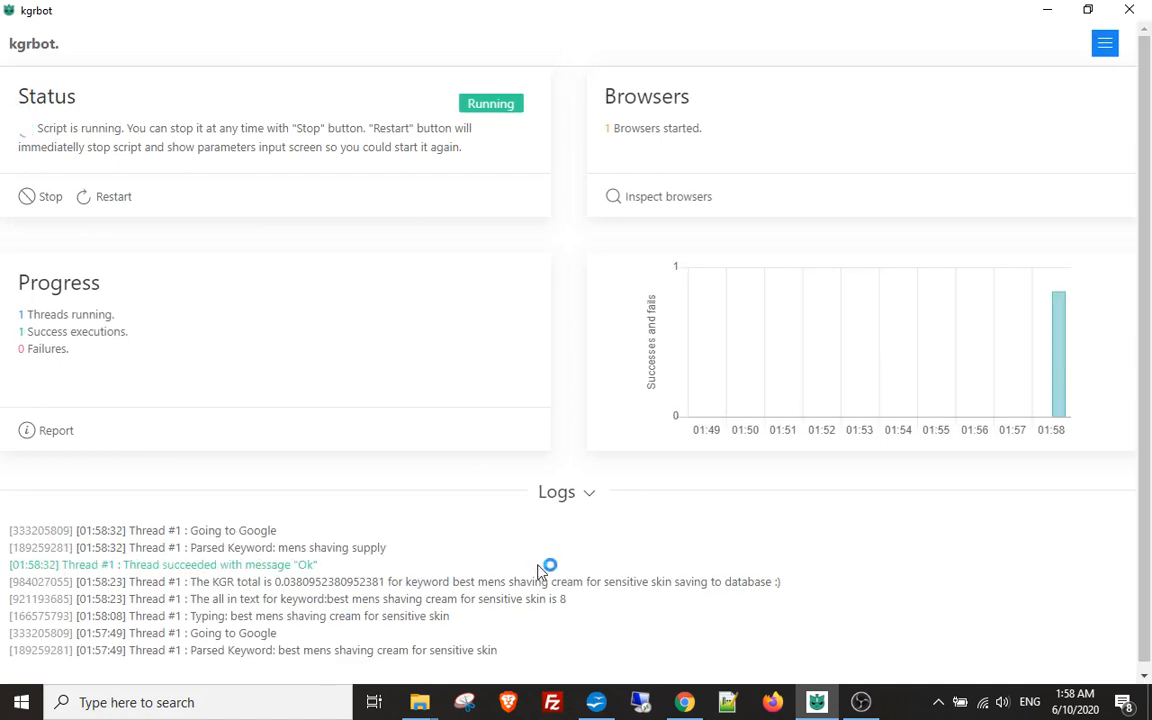
Highlight the keyword's all-in-title count in the log and stop the running script
{"action": "double_click", "coordinate": [561, 599]}
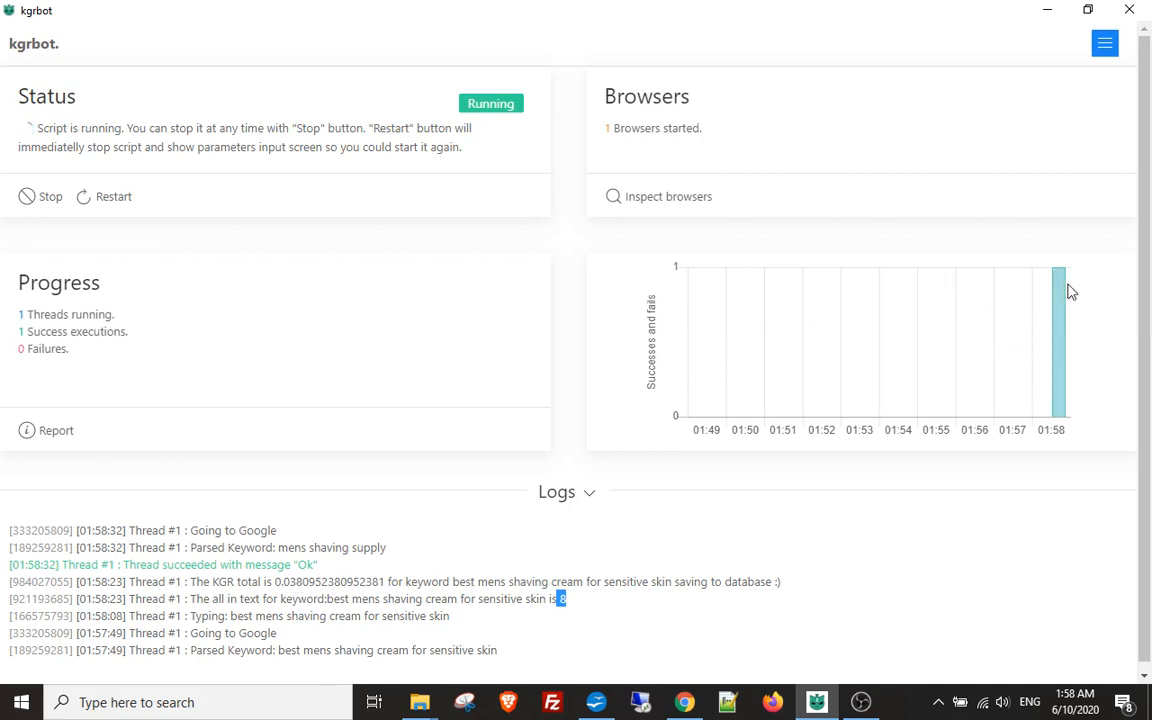
{"action": "mouse_move", "coordinate": [1055, 347]}
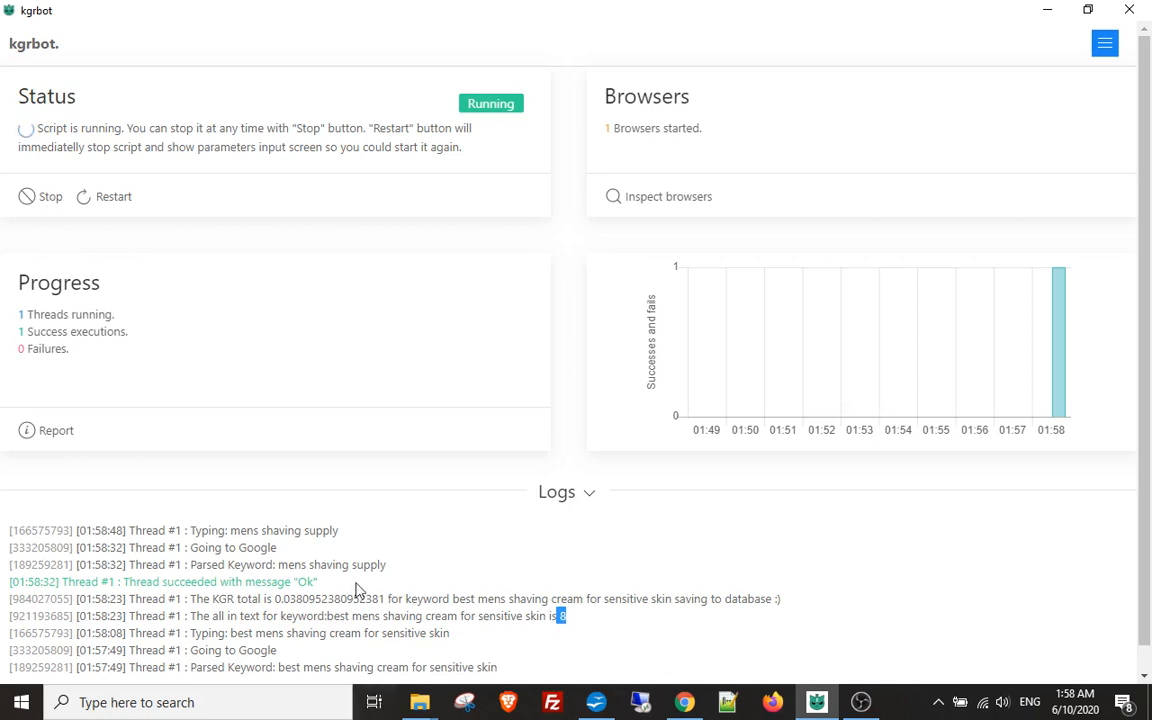
{"action": "left_click", "coordinate": [43, 197]}
{"action": "left_click", "coordinate": [785, 312]}
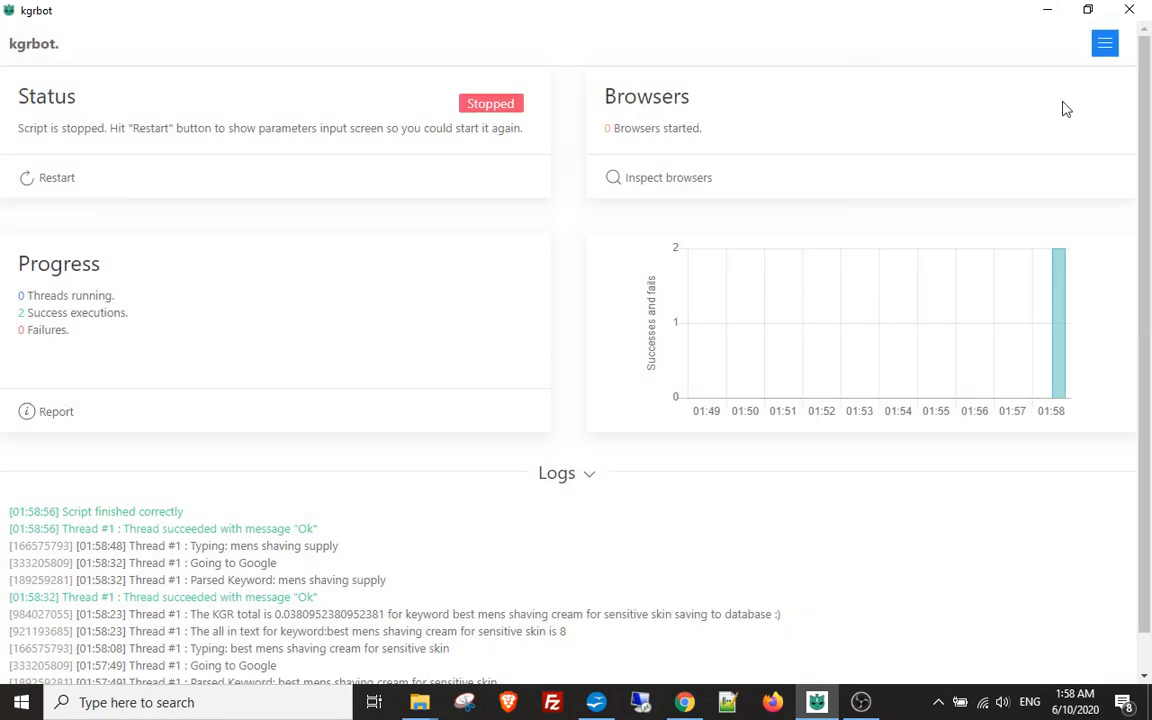
Show the database, widen the Keyword column to review the saved AI and KGR values, and close the Database Manager
{"action": "left_click", "coordinate": [1105, 45]}
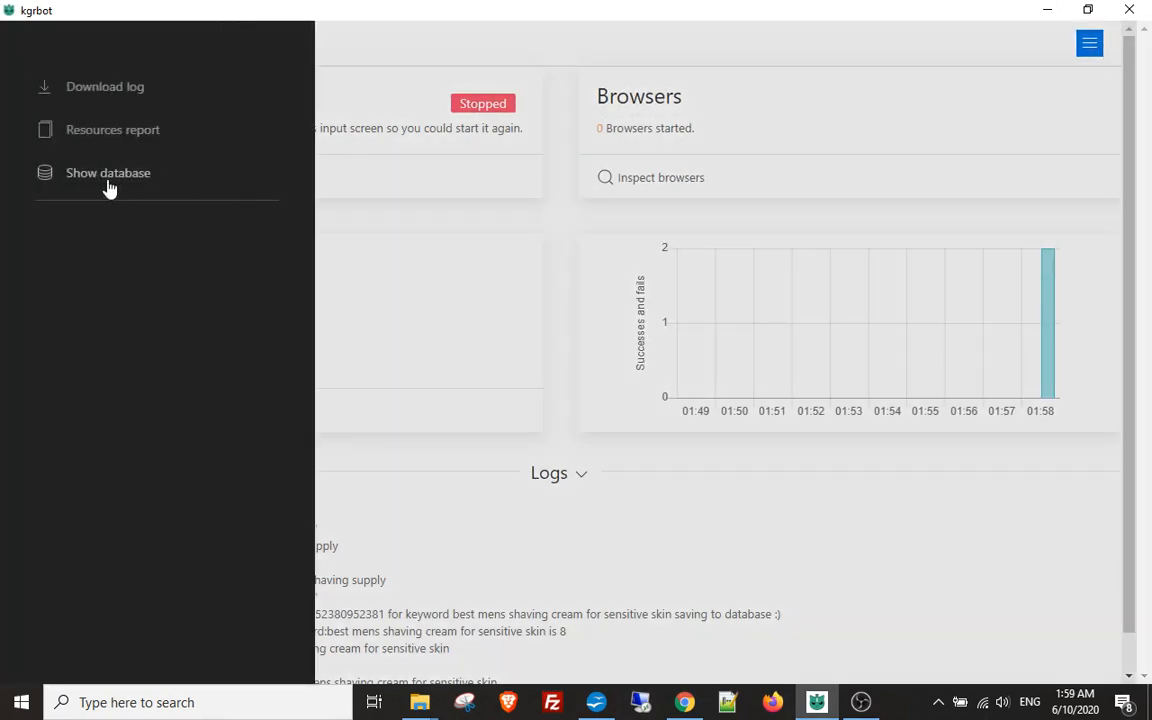
{"action": "left_click", "coordinate": [108, 176]}
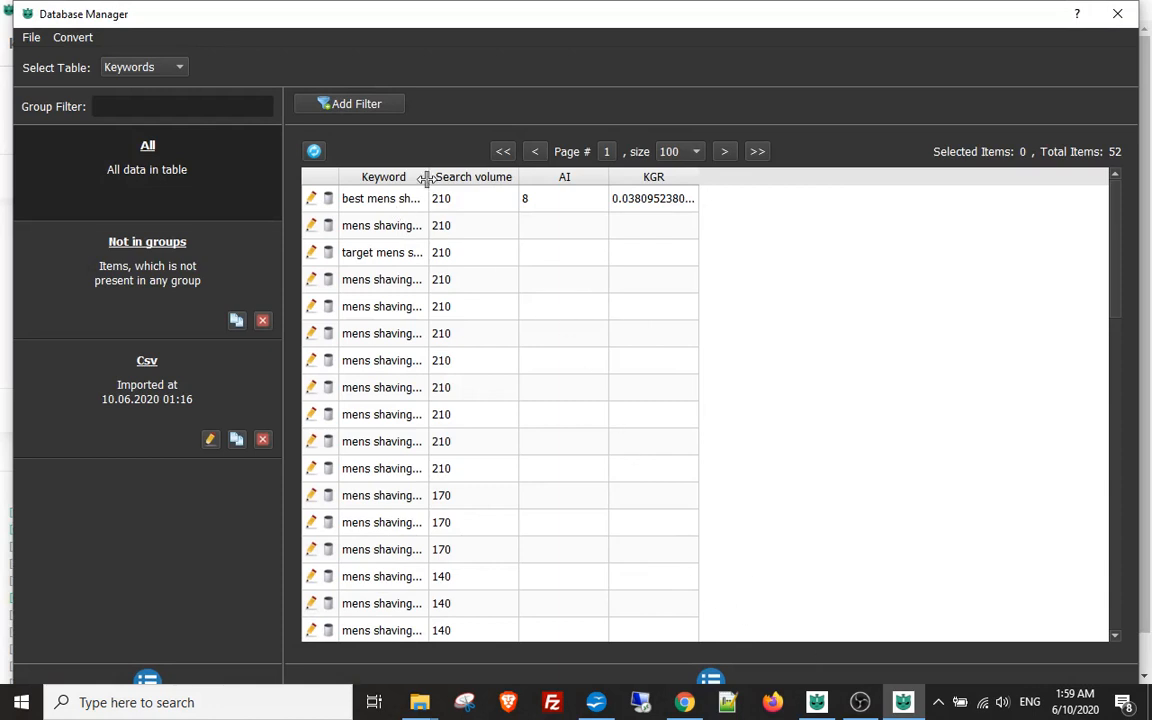
{"action": "left_click_drag", "start_coordinate": [427, 178], "coordinate": [592, 155]}
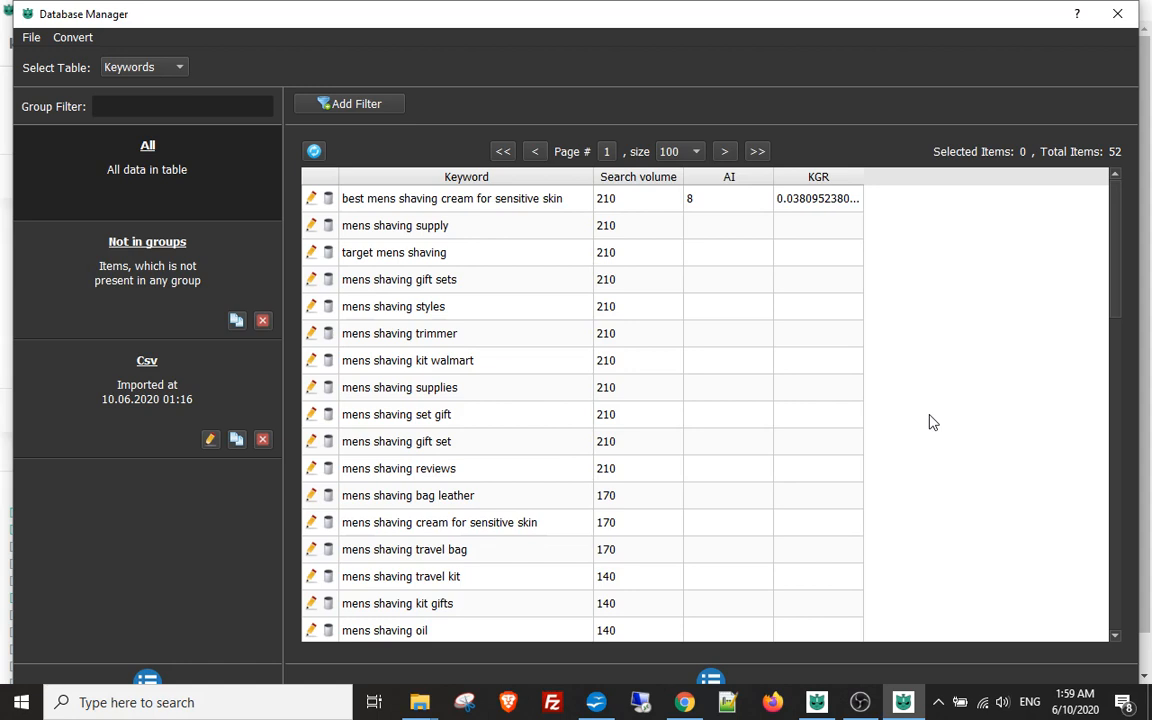
{"action": "left_click", "coordinate": [1119, 14]}
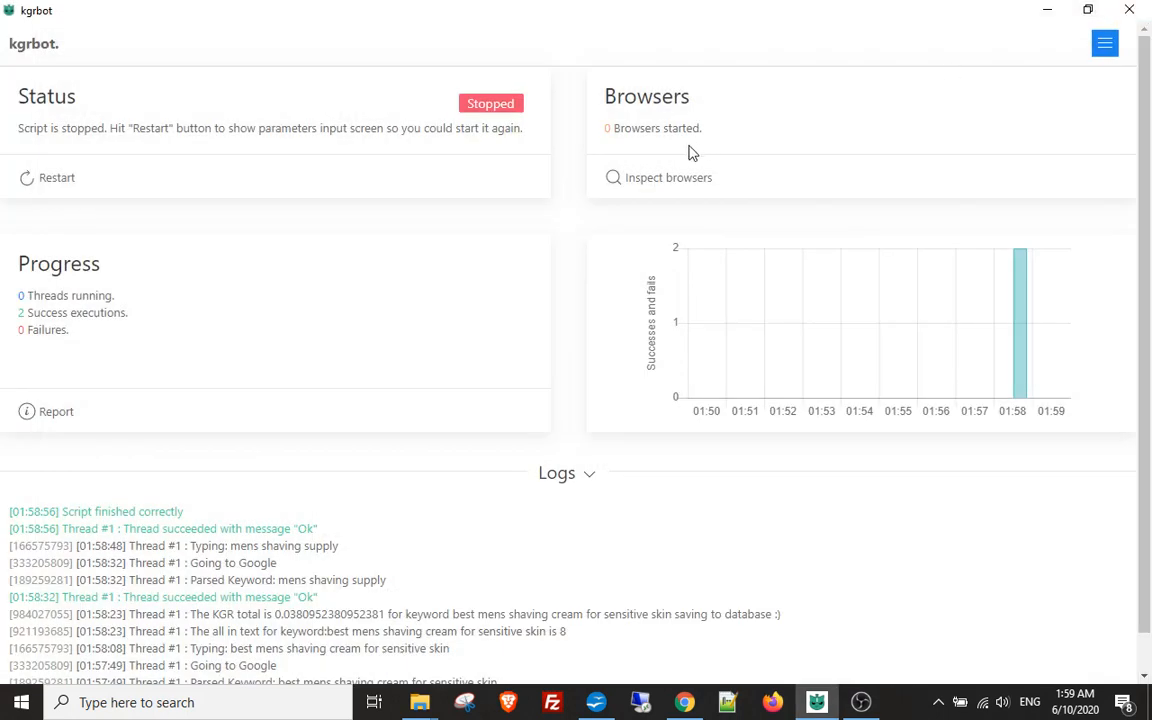